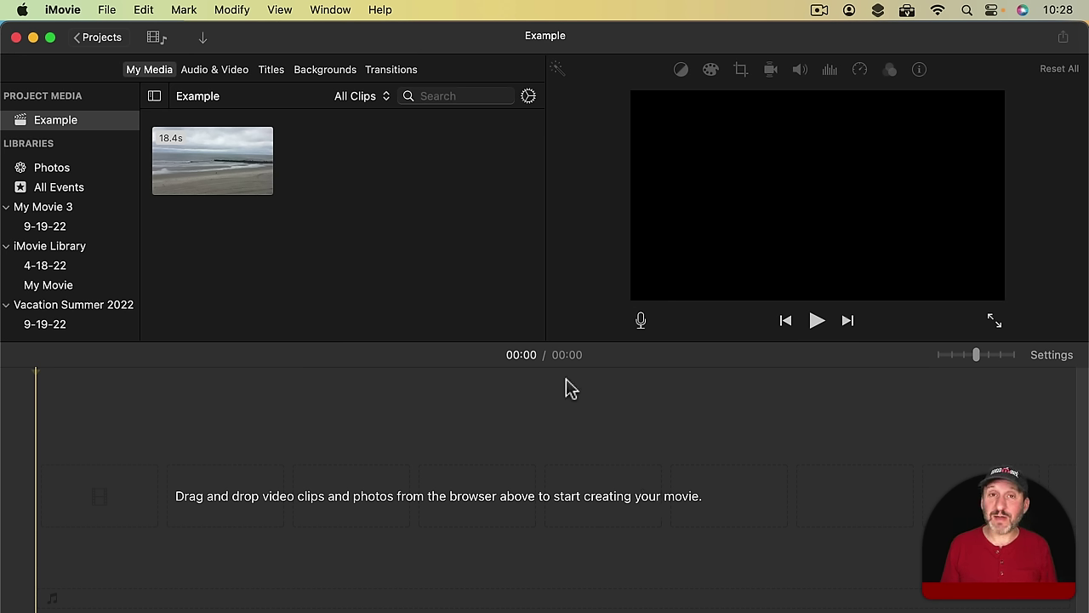
Switch the browser to Maps & Backgrounds and scroll up to the globe and map thumbnails.
{"action": "left_click", "coordinate": [325, 72]}
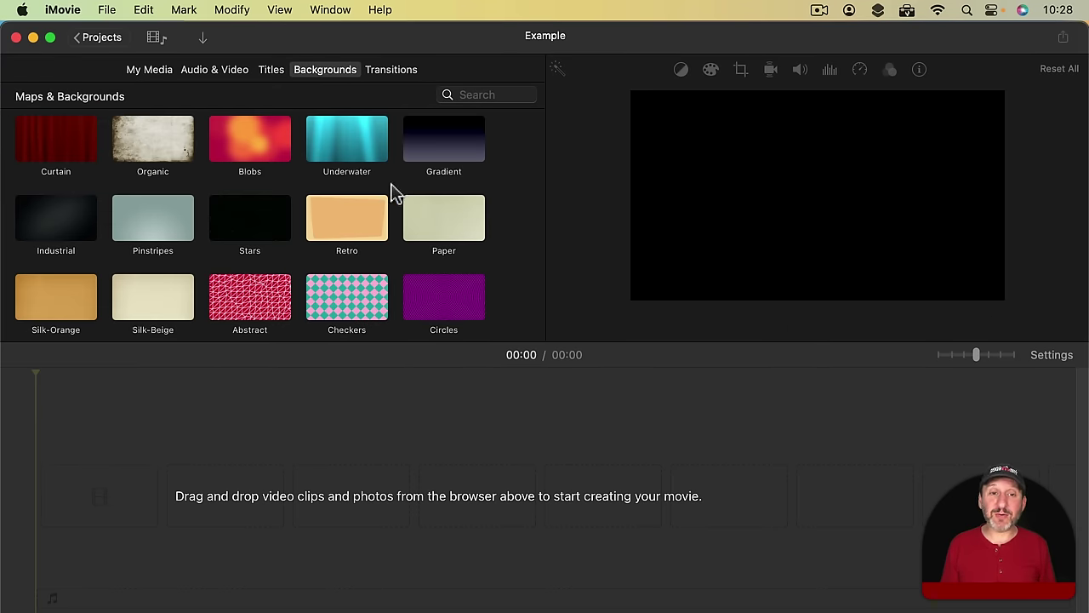
{"action": "scroll", "coordinate": [455, 191], "scroll_direction": "up", "scroll_amount": 5}
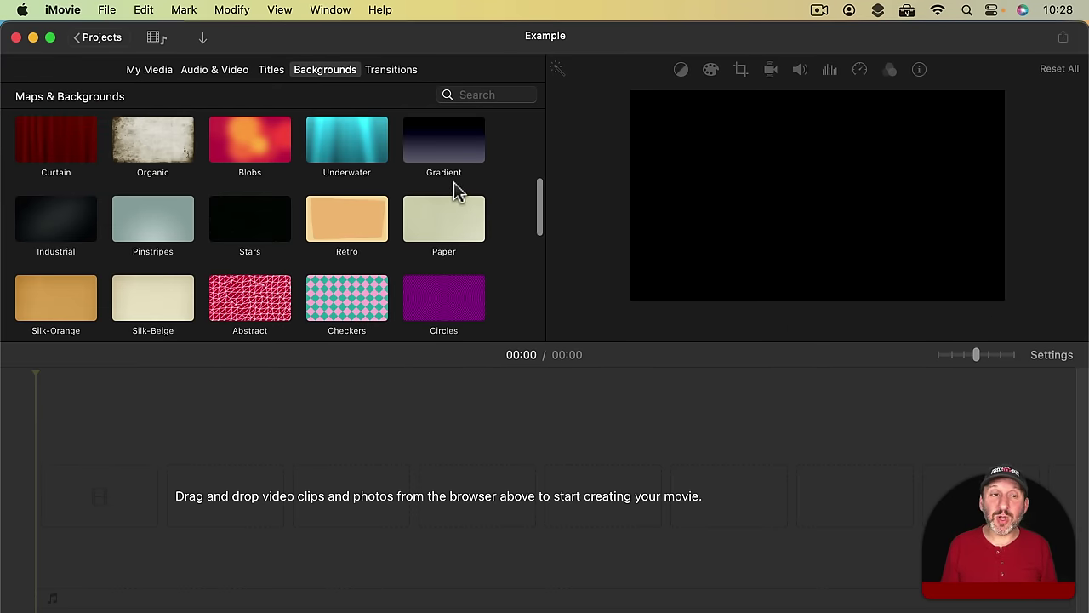
{"action": "scroll", "coordinate": [454, 185], "scroll_direction": "up", "scroll_amount": 1}
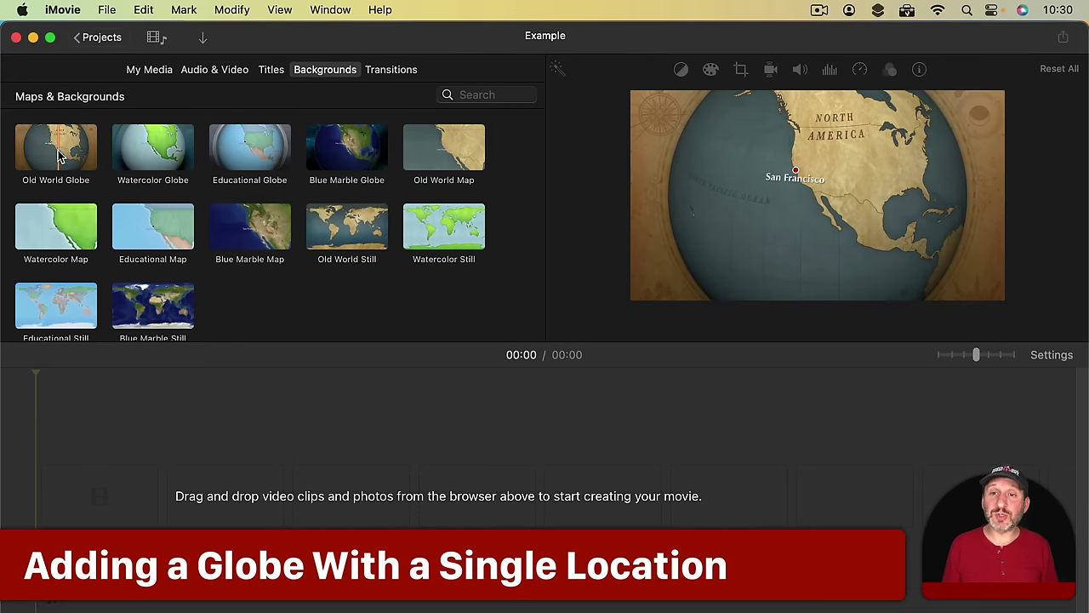
Add a 4-second Old World Globe clip, play it from the start, and open the route-start chooser.
{"action": "left_click", "coordinate": [66, 159]}
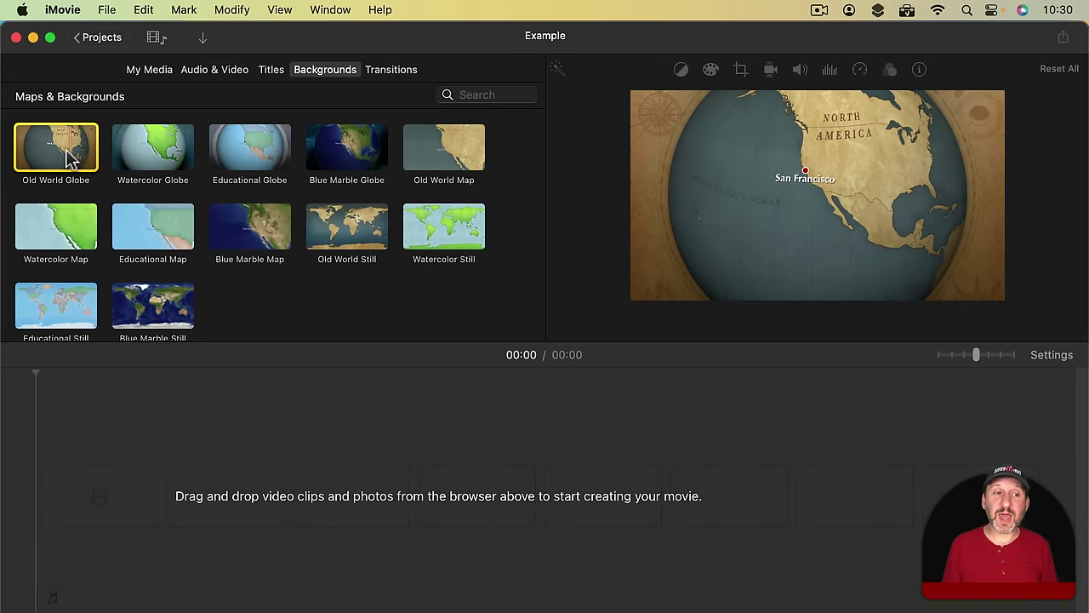
{"action": "left_click", "coordinate": [88, 160]}
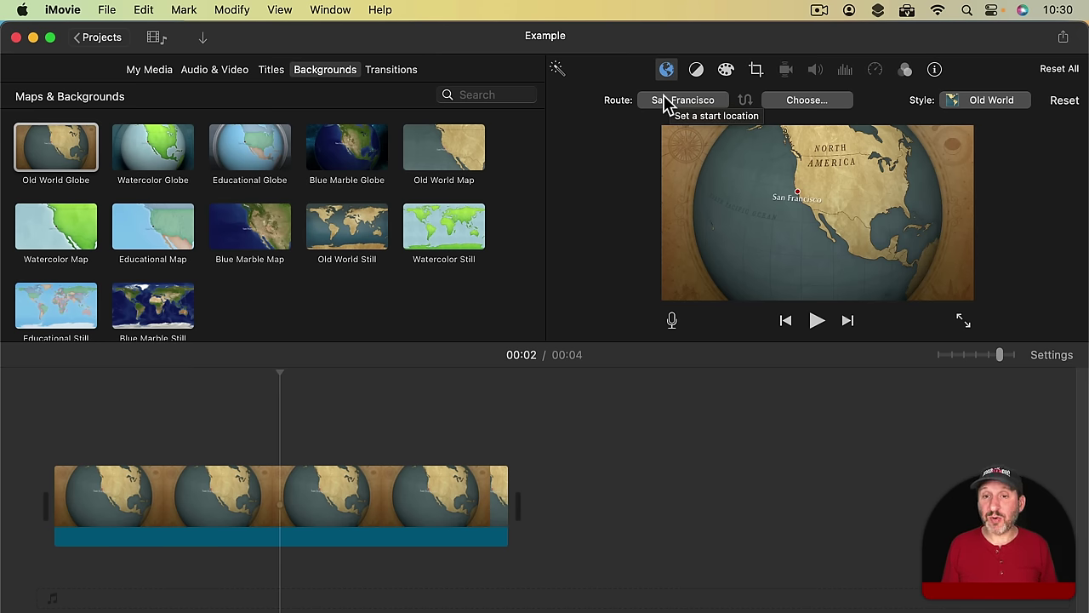
{"action": "left_click", "coordinate": [26, 444]}
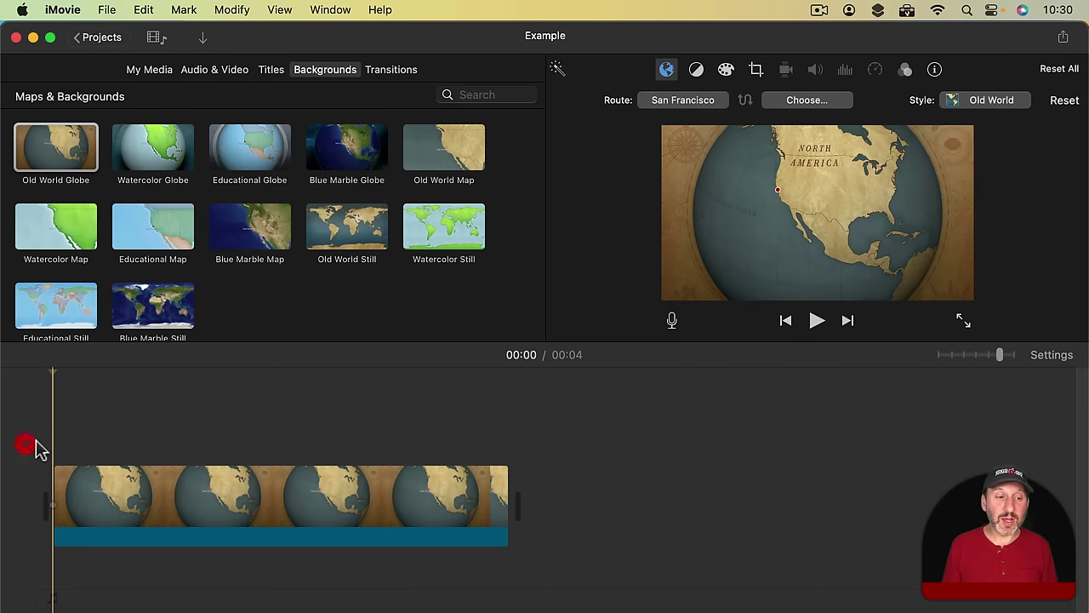
{"action": "key", "text": "space"}
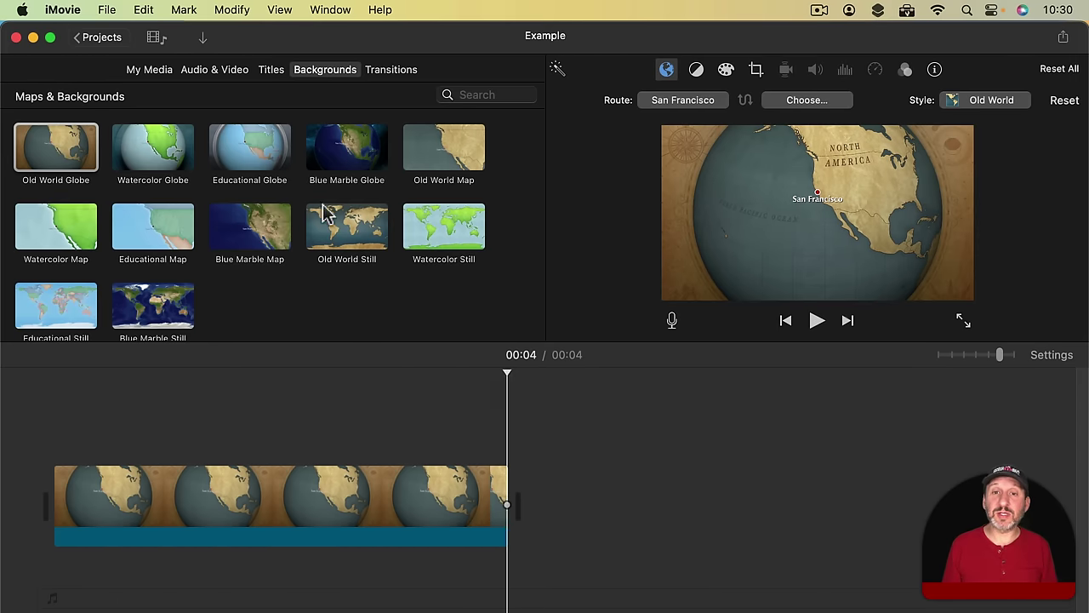
{"action": "left_click", "coordinate": [683, 101]}
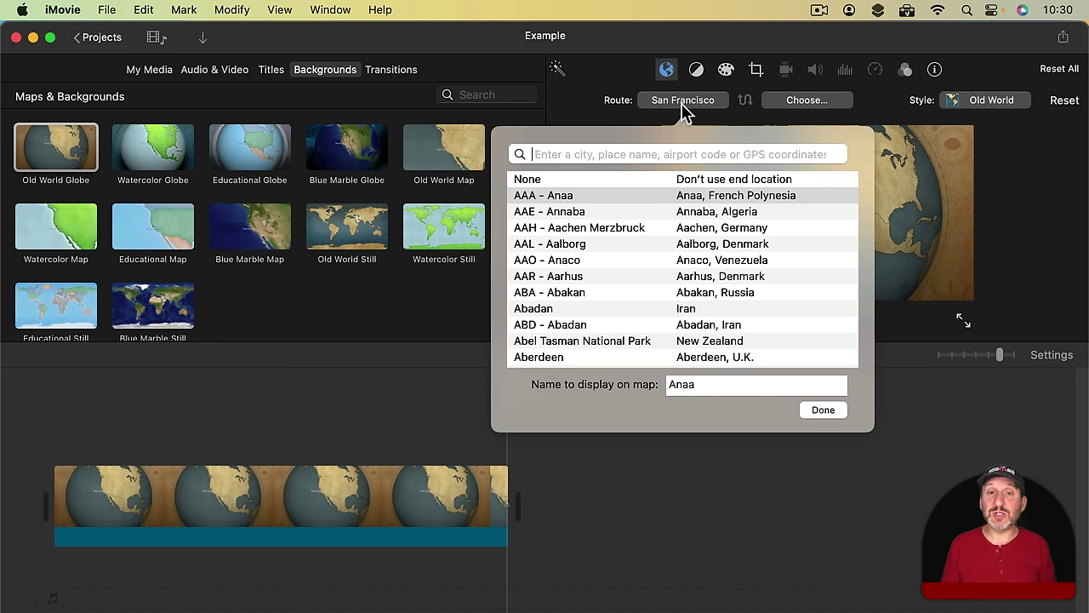
Keep San Francisco as the start and set the route's end to London, Greater London, U.K.
{"action": "left_click", "coordinate": [603, 111]}
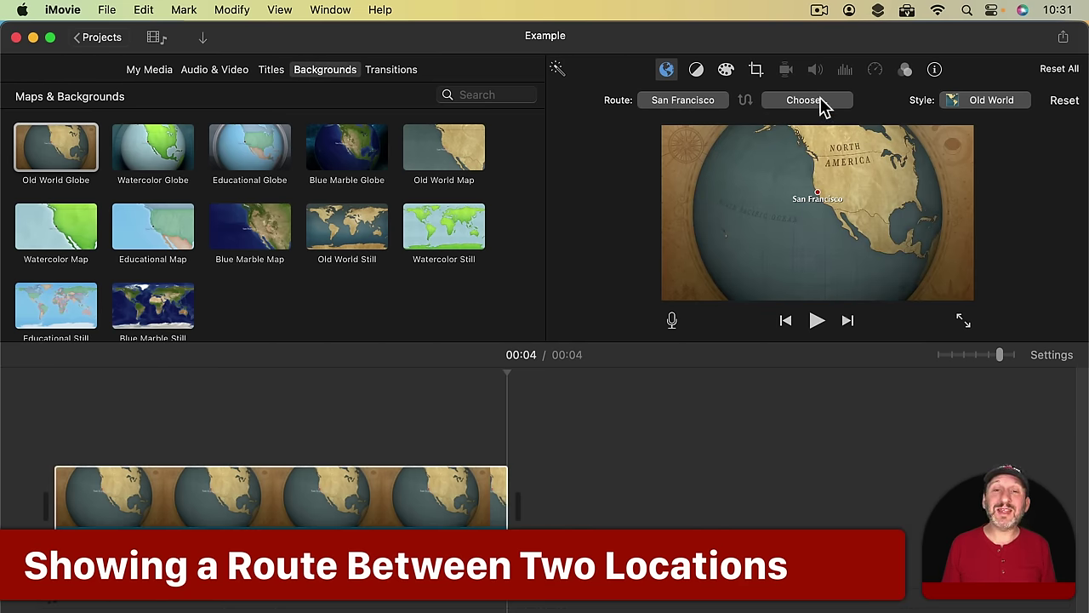
{"action": "left_click", "coordinate": [822, 103]}
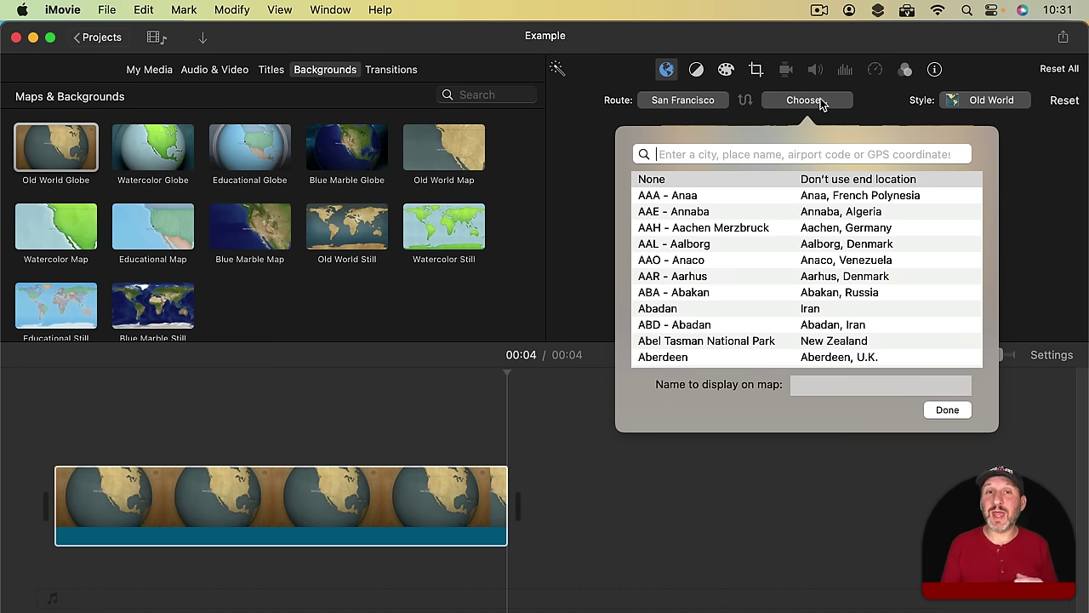
{"action": "type", "text": "london"}
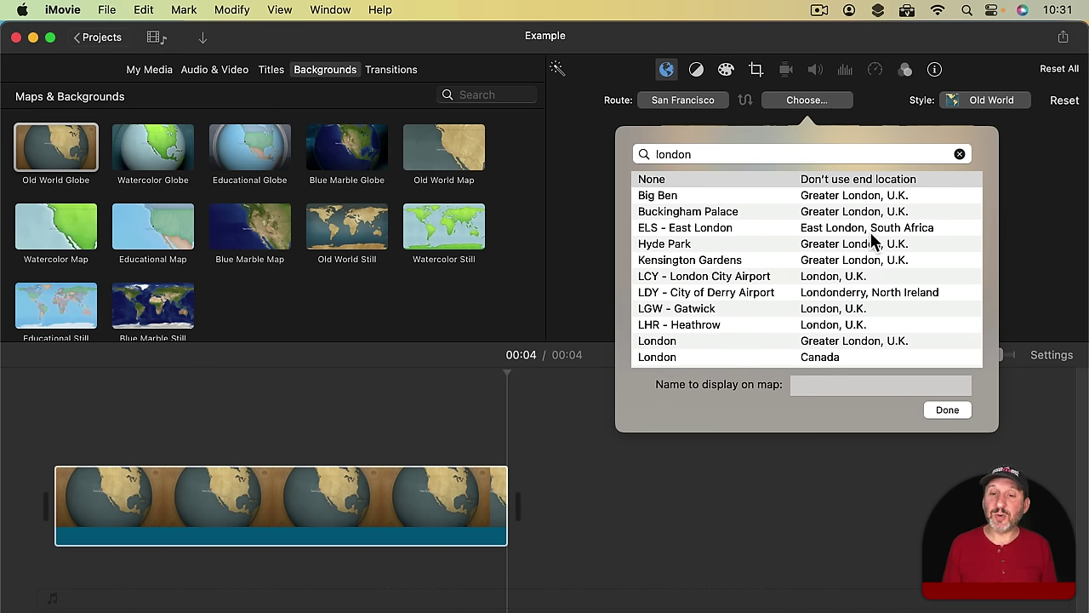
{"action": "left_click", "coordinate": [876, 339]}
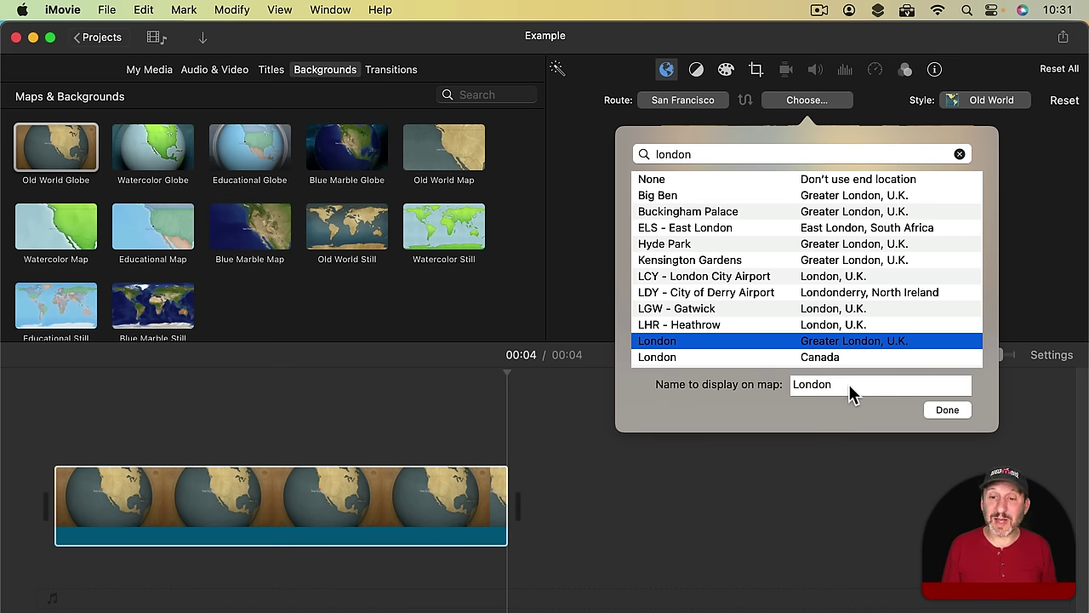
{"action": "left_click_drag", "start_coordinate": [846, 388], "coordinate": [786, 390]}
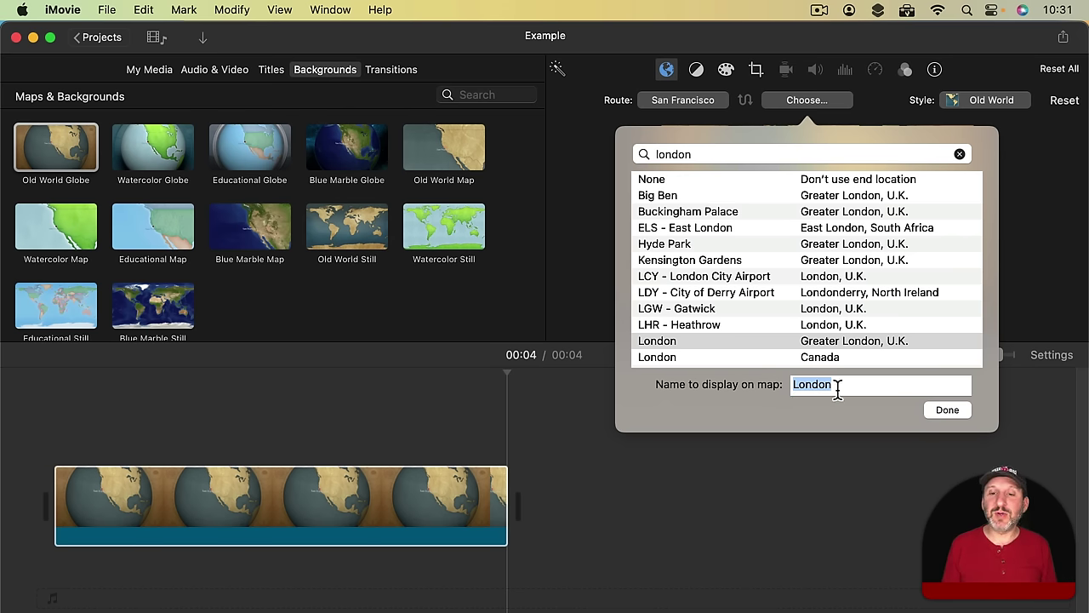
{"action": "left_click", "coordinate": [954, 410]}
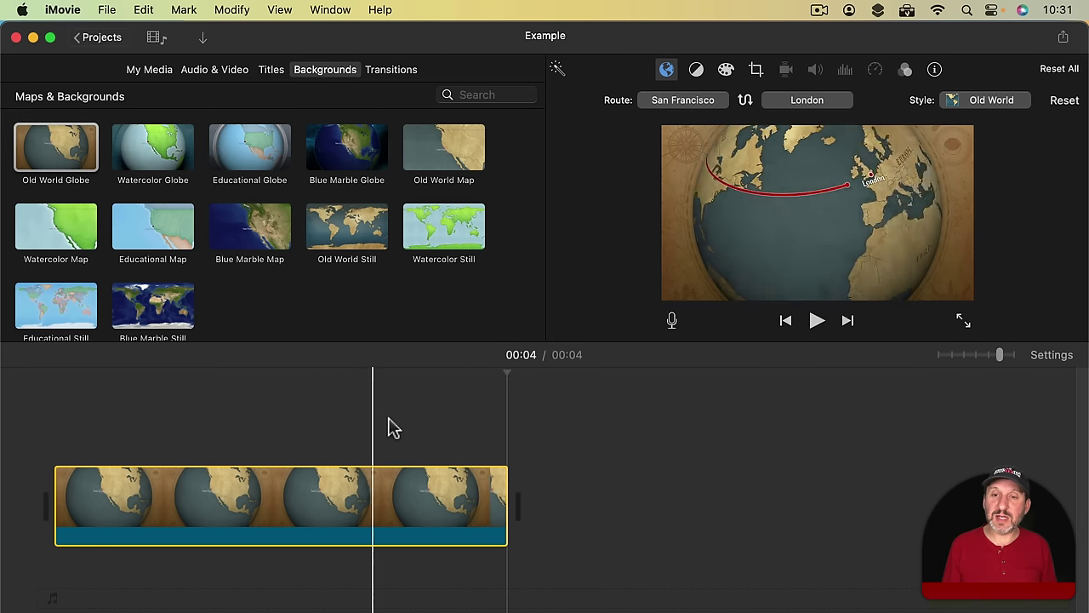
{"action": "left_click", "coordinate": [42, 441]}
{"action": "key", "text": "space"}
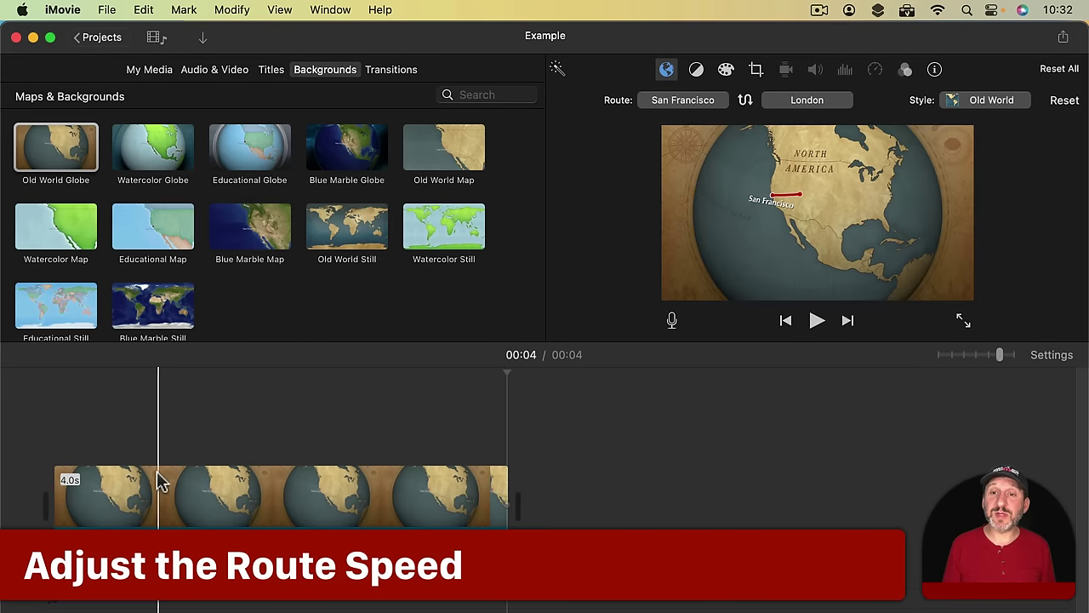
{"action": "left_click", "coordinate": [120, 491]}
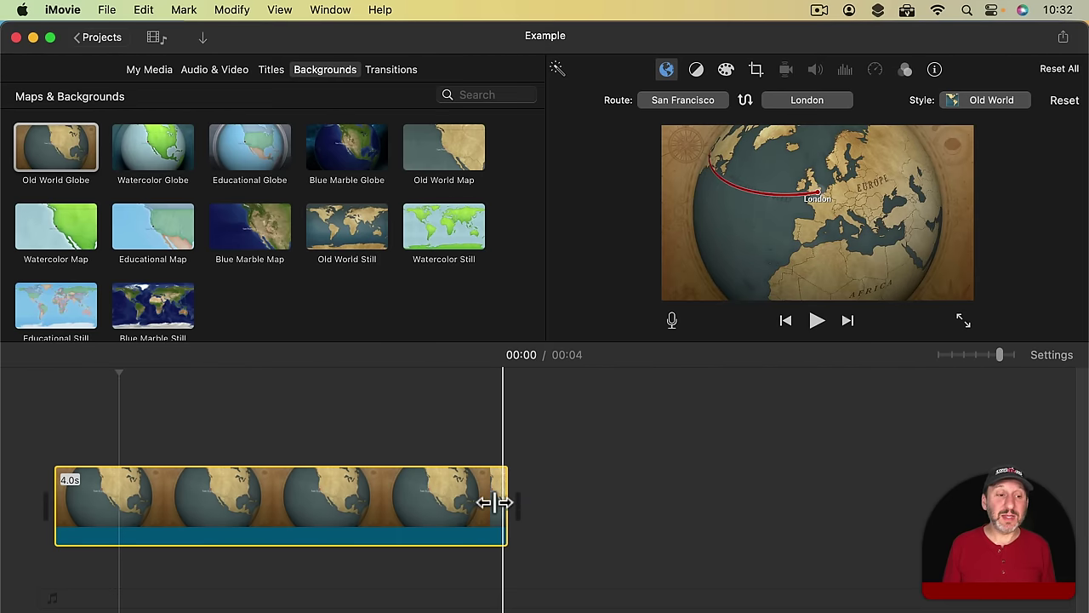
{"action": "left_click_drag", "start_coordinate": [496, 501], "coordinate": [267, 511]}
{"action": "key", "text": "space"}
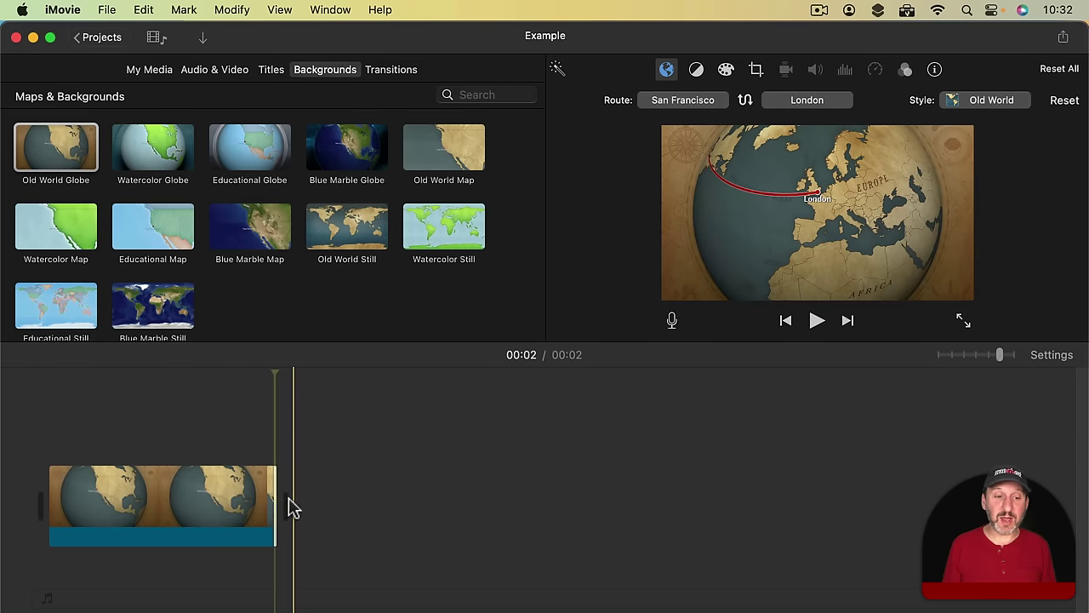
{"action": "left_click_drag", "start_coordinate": [276, 494], "coordinate": [742, 484]}
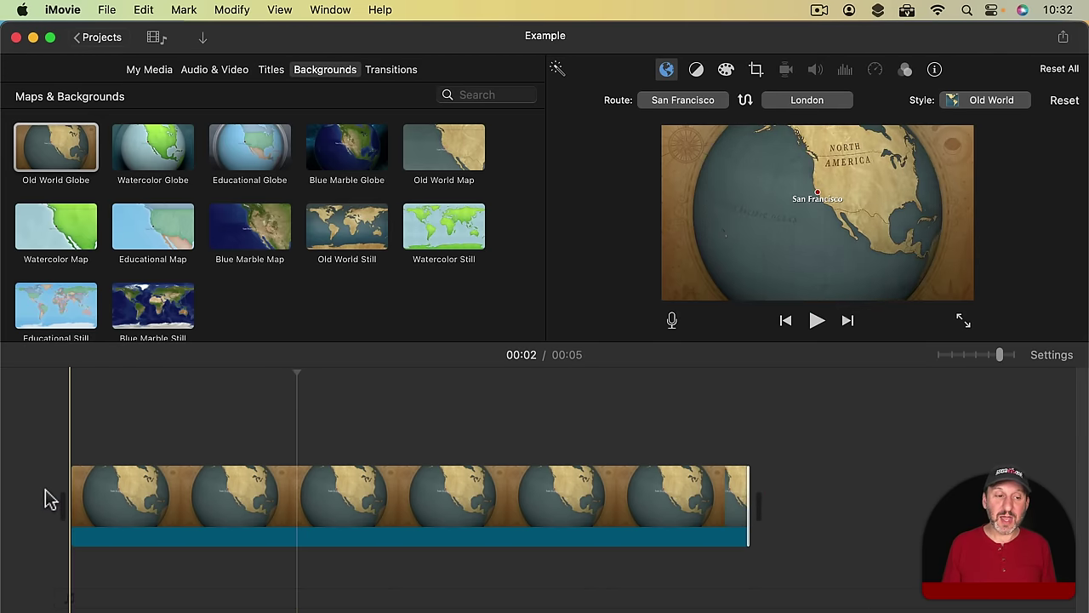
{"action": "key", "text": "space"}
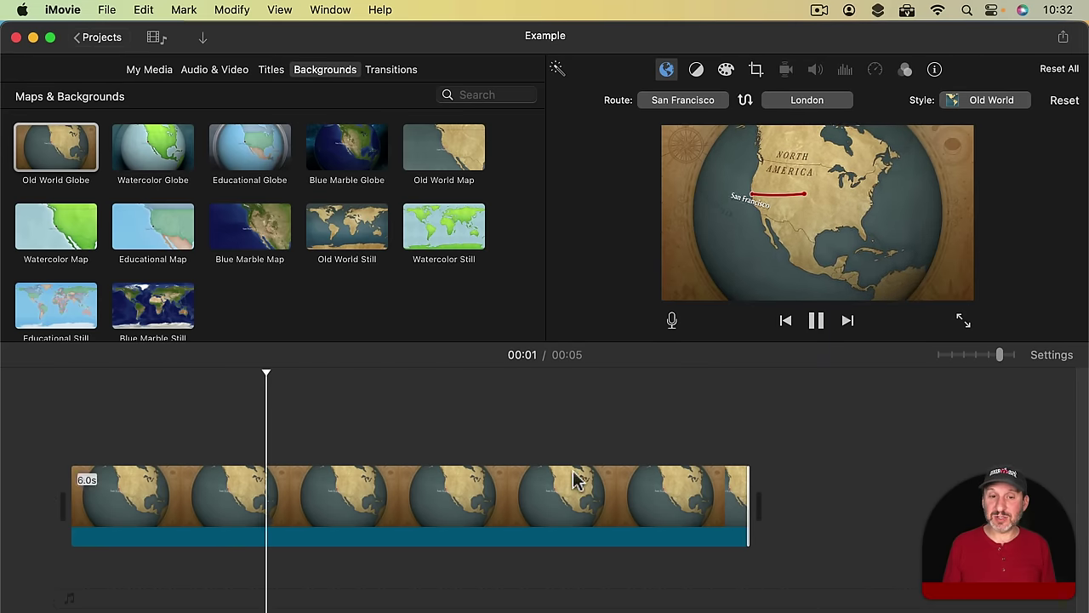
{"action": "key", "text": "space"}
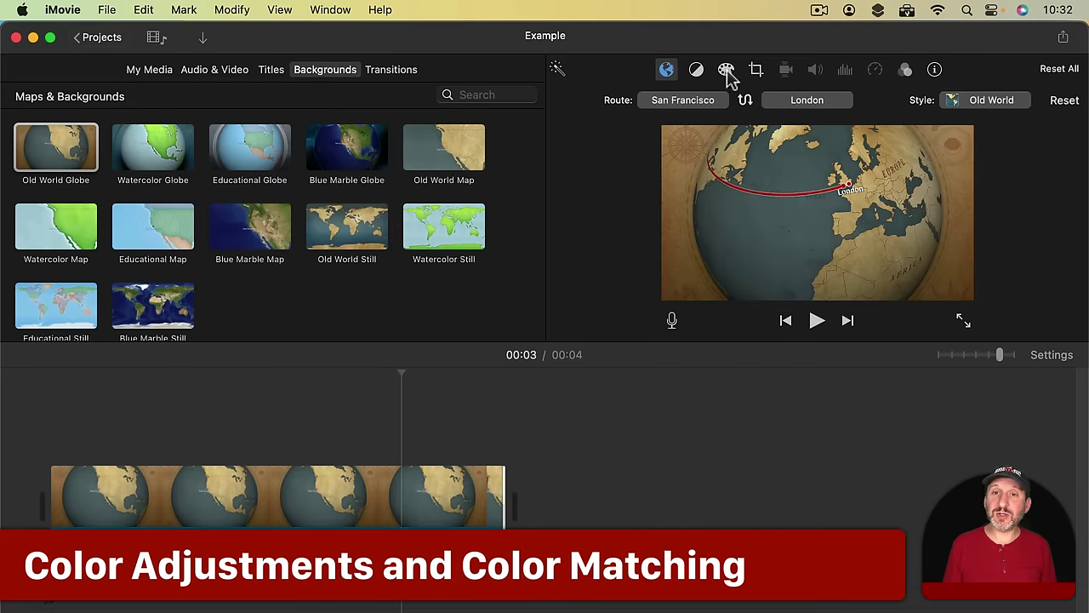
Try brightness and warmer-tint adjustments on the globe clip, then reset them.
{"action": "left_click", "coordinate": [727, 71]}
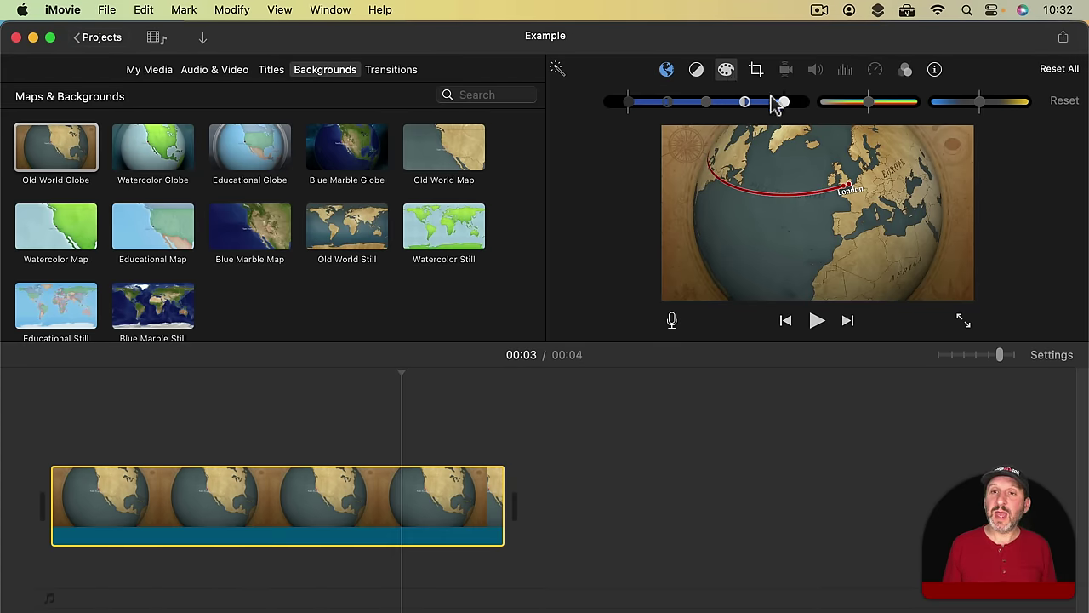
{"action": "mouse_move", "coordinate": [785, 107]}
{"action": "left_mouse_down"}
{"action": "mouse_move", "coordinate": [750, 106]}
{"action": "mouse_move", "coordinate": [784, 103]}
{"action": "left_mouse_up"}
{"action": "left_click", "coordinate": [1063, 101]}
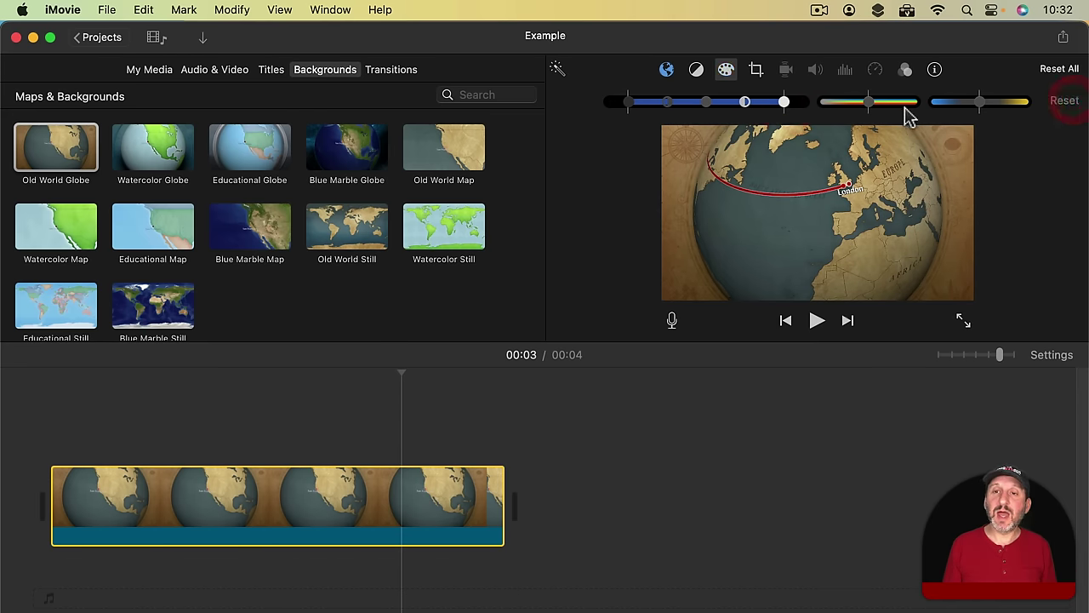
{"action": "mouse_move", "coordinate": [869, 99]}
{"action": "left_mouse_down"}
{"action": "mouse_move", "coordinate": [859, 100]}
{"action": "mouse_move", "coordinate": [929, 114]}
{"action": "mouse_move", "coordinate": [867, 111]}
{"action": "left_mouse_up"}
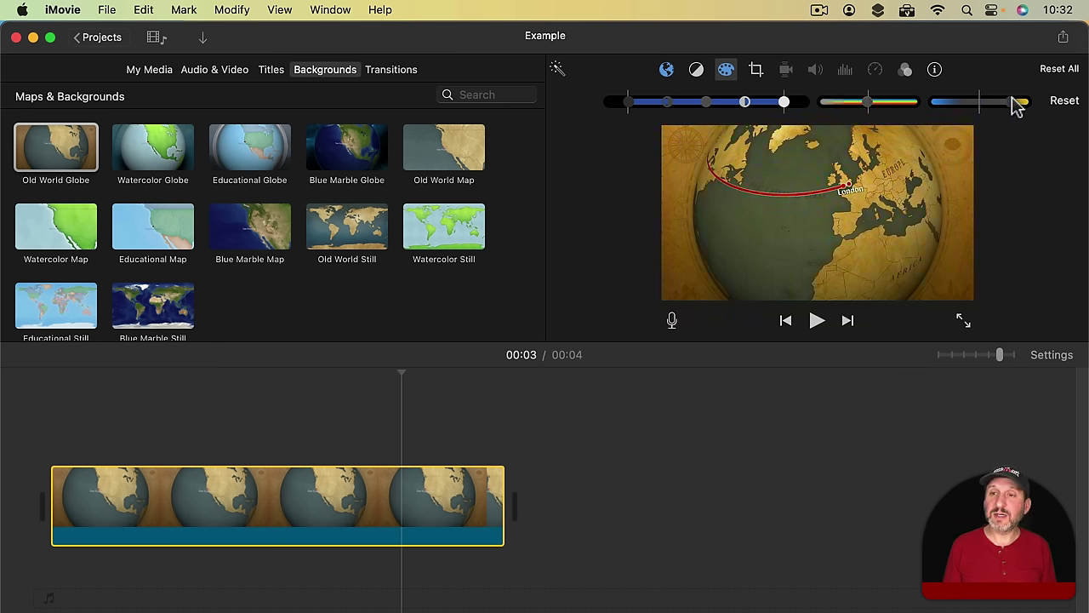
{"action": "left_click", "coordinate": [1063, 101]}
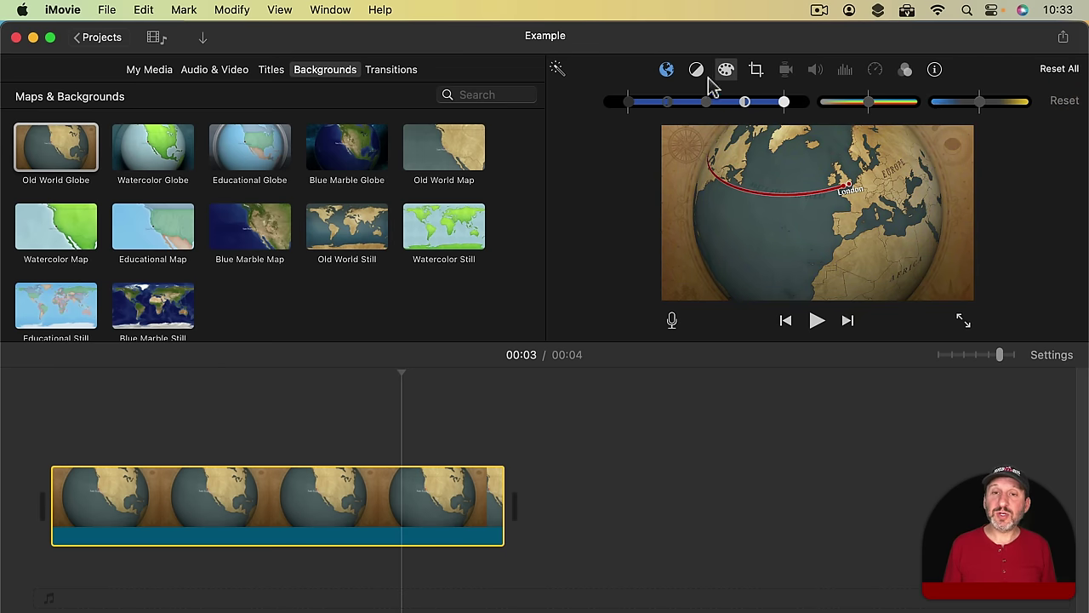
Add the beach clip after the globe, match the globe's colours to a beach frame, and preview.
{"action": "left_click", "coordinate": [149, 72]}
{"action": "left_click_drag", "start_coordinate": [210, 150], "coordinate": [569, 493]}
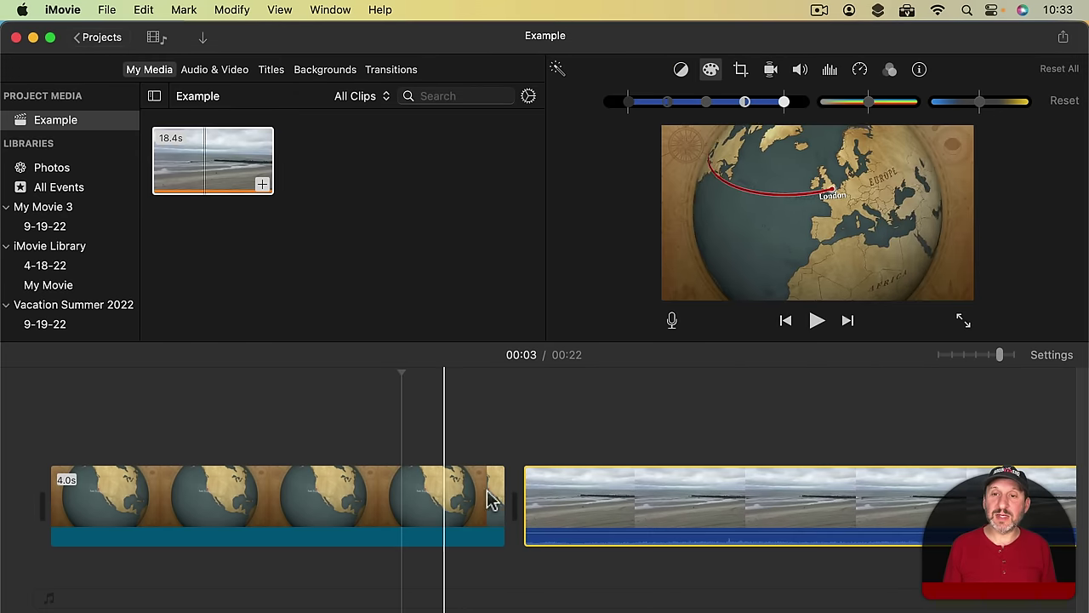
{"action": "left_click", "coordinate": [409, 506]}
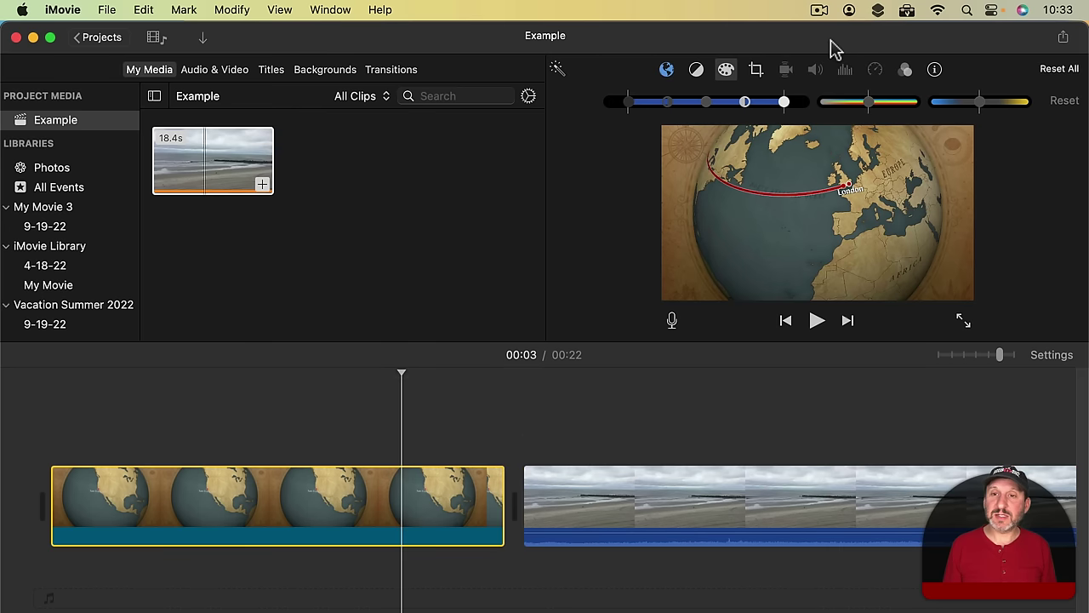
{"action": "left_click", "coordinate": [697, 71]}
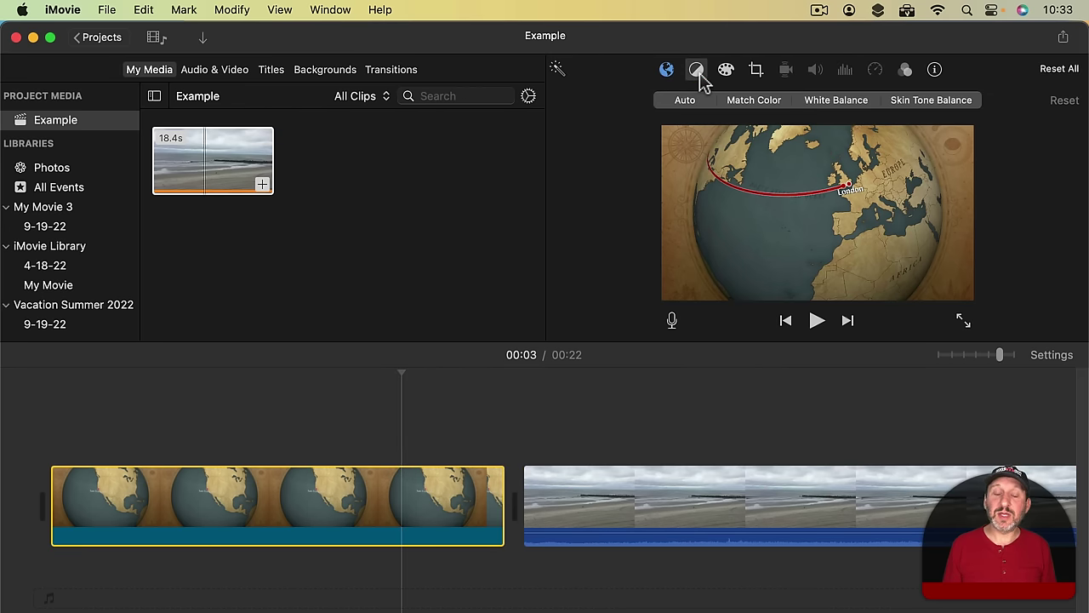
{"action": "left_click", "coordinate": [753, 100]}
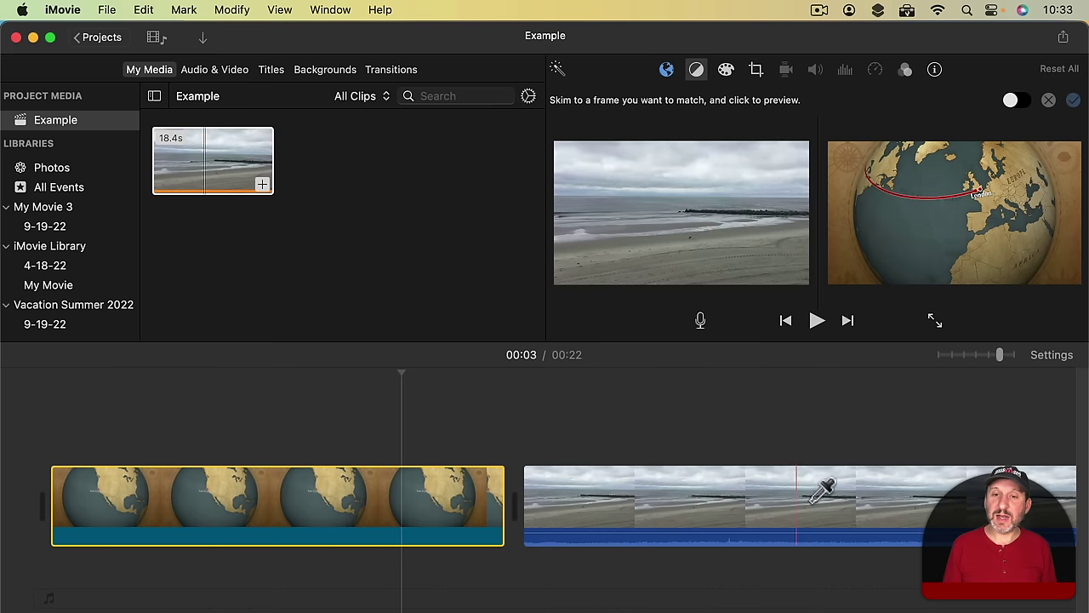
{"action": "left_click", "coordinate": [634, 502]}
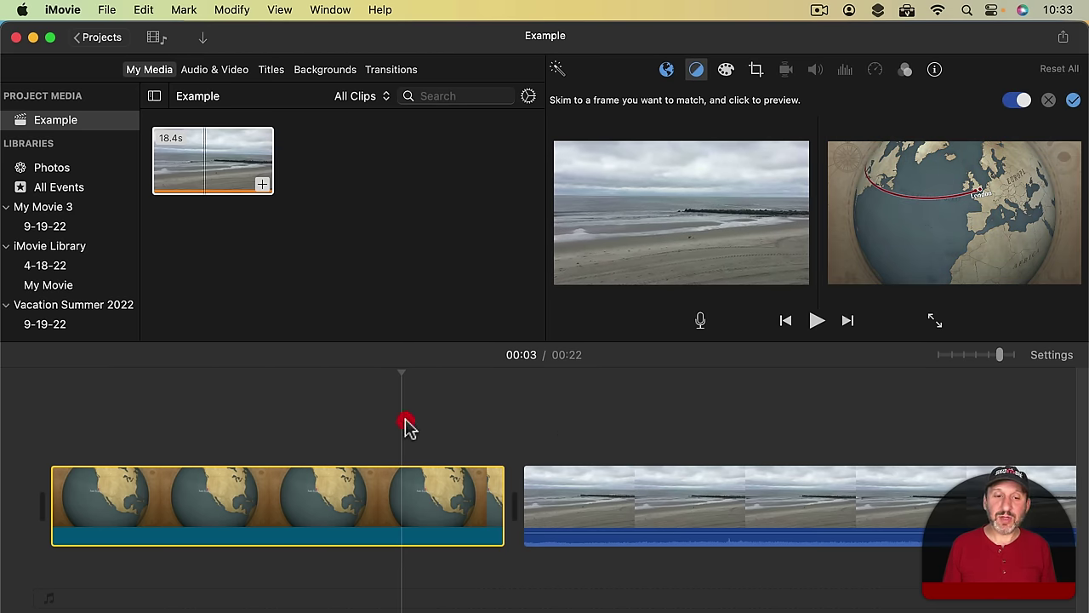
{"action": "left_click", "coordinate": [1075, 99]}
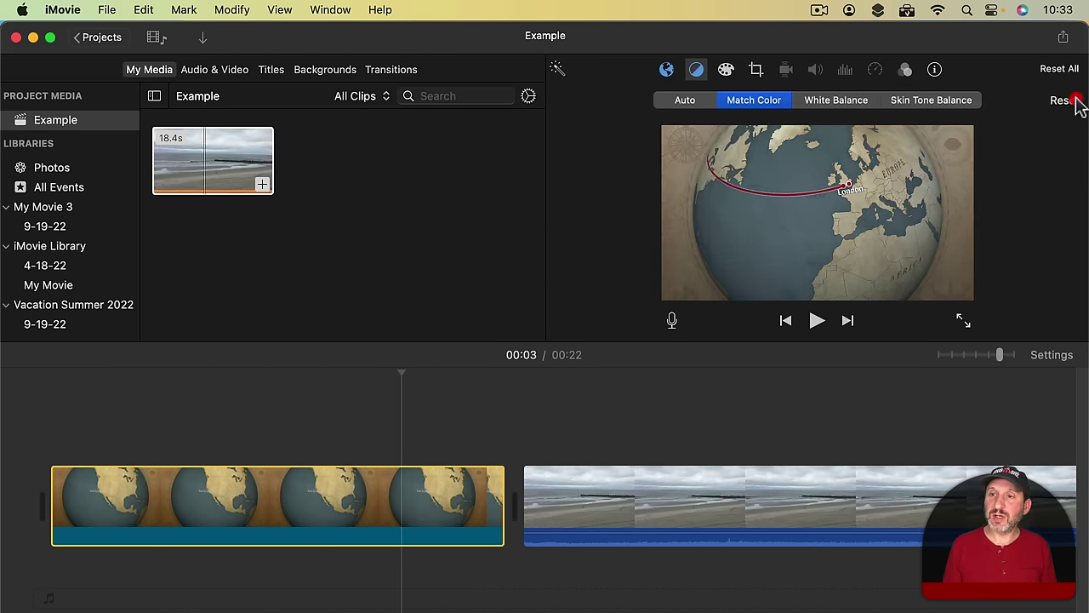
{"action": "key", "text": "space"}
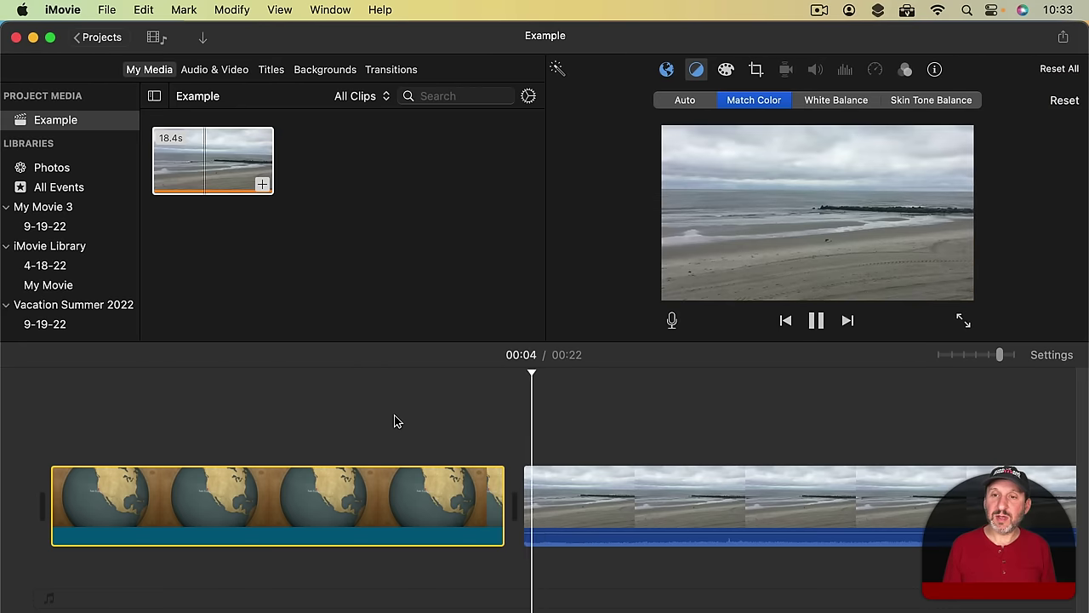
{"action": "key", "text": "space"}
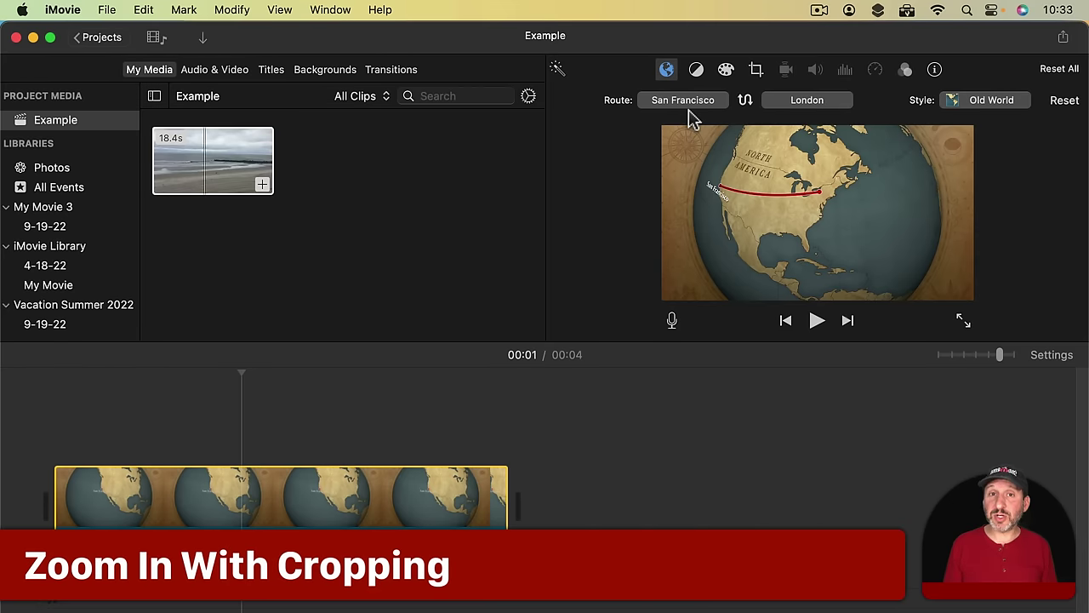
Crop the globe clip to fill, framed over North America, and preview it.
{"action": "left_click", "coordinate": [756, 70]}
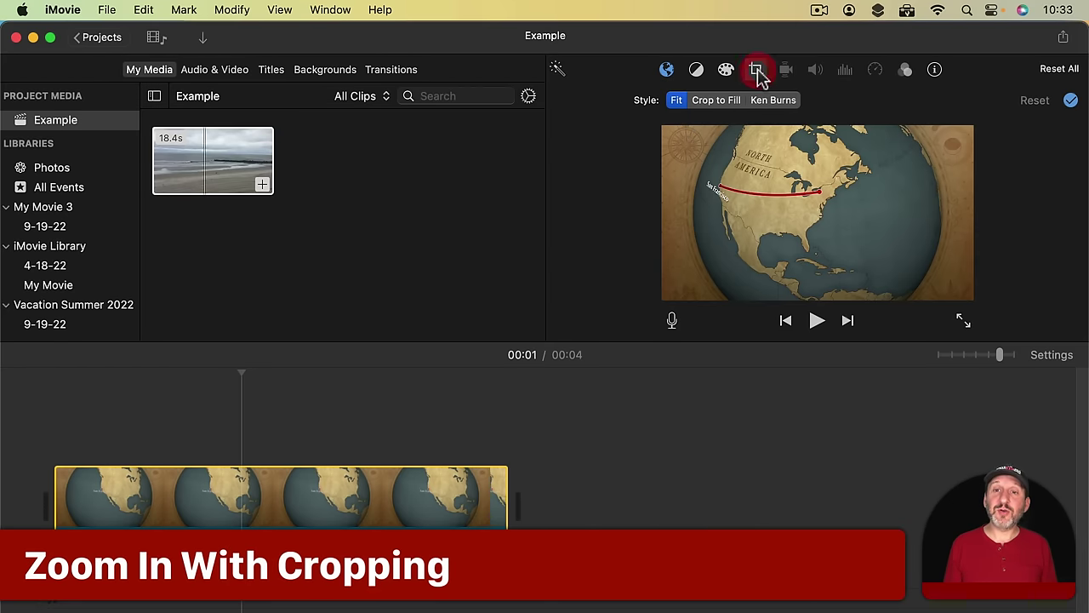
{"action": "left_click", "coordinate": [715, 101]}
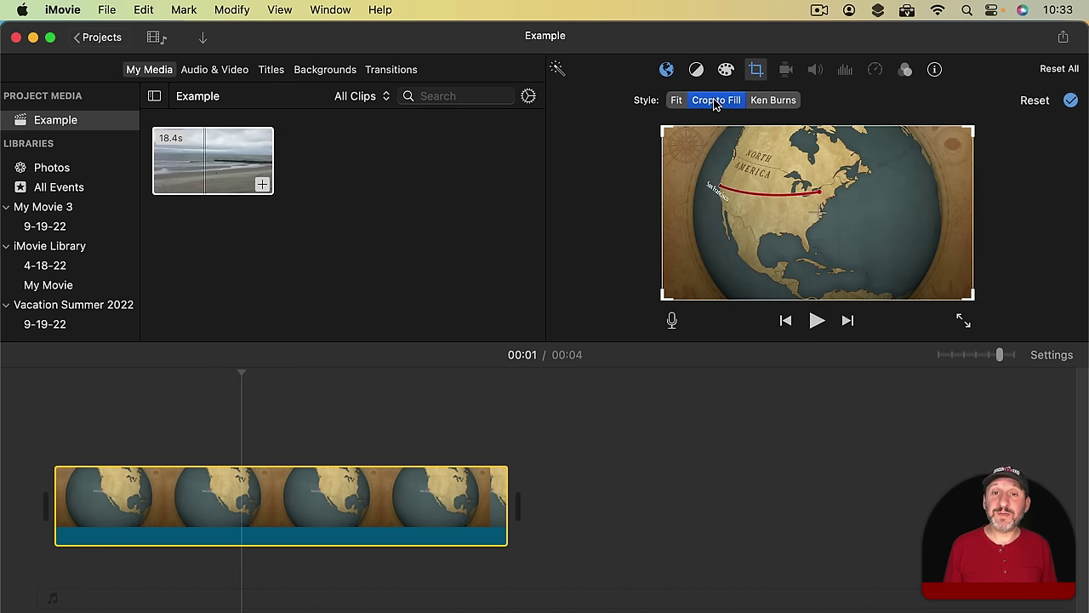
{"action": "left_click_drag", "start_coordinate": [661, 132], "coordinate": [812, 211]}
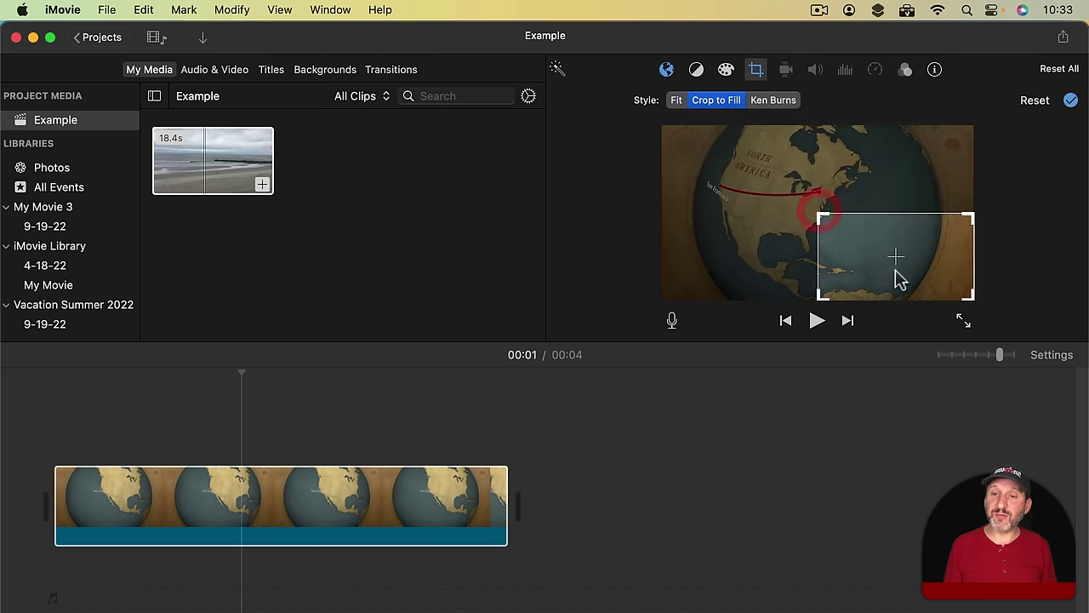
{"action": "left_click_drag", "start_coordinate": [902, 274], "coordinate": [831, 206]}
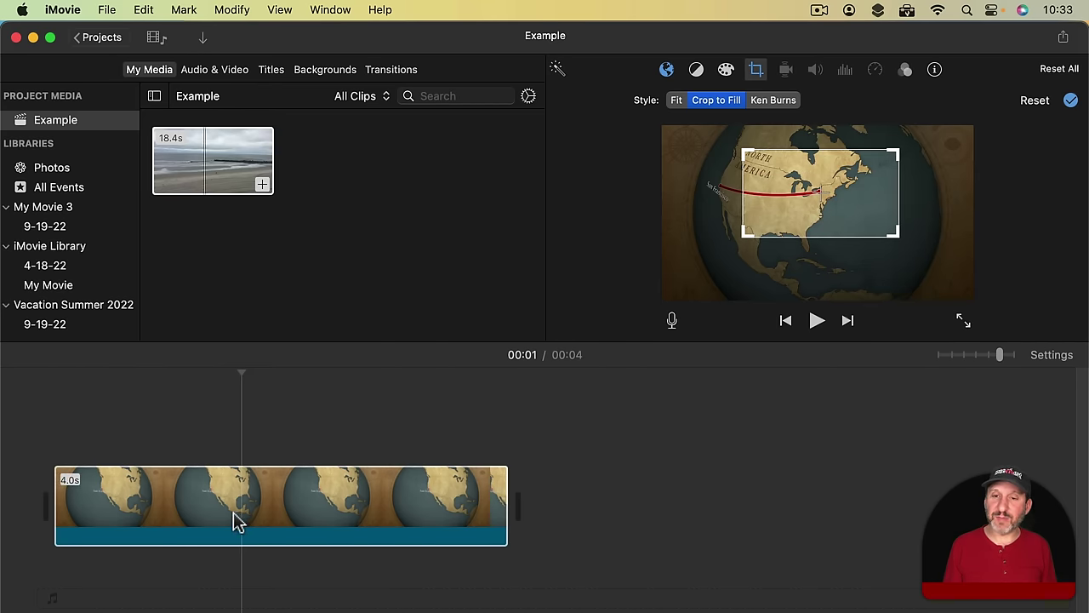
{"action": "left_click", "coordinate": [1071, 100]}
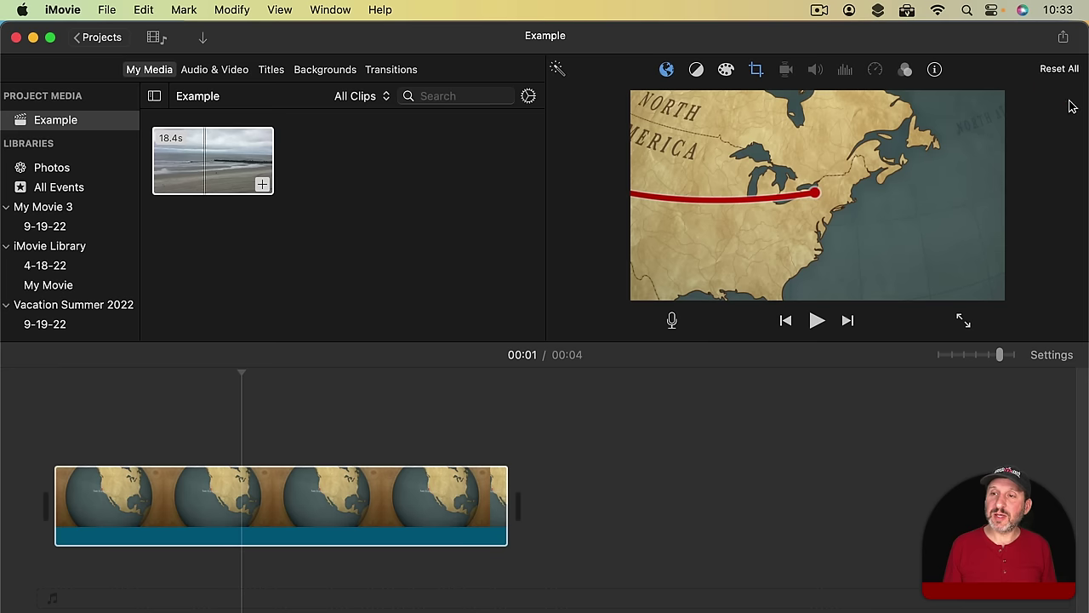
{"action": "key", "text": "space"}
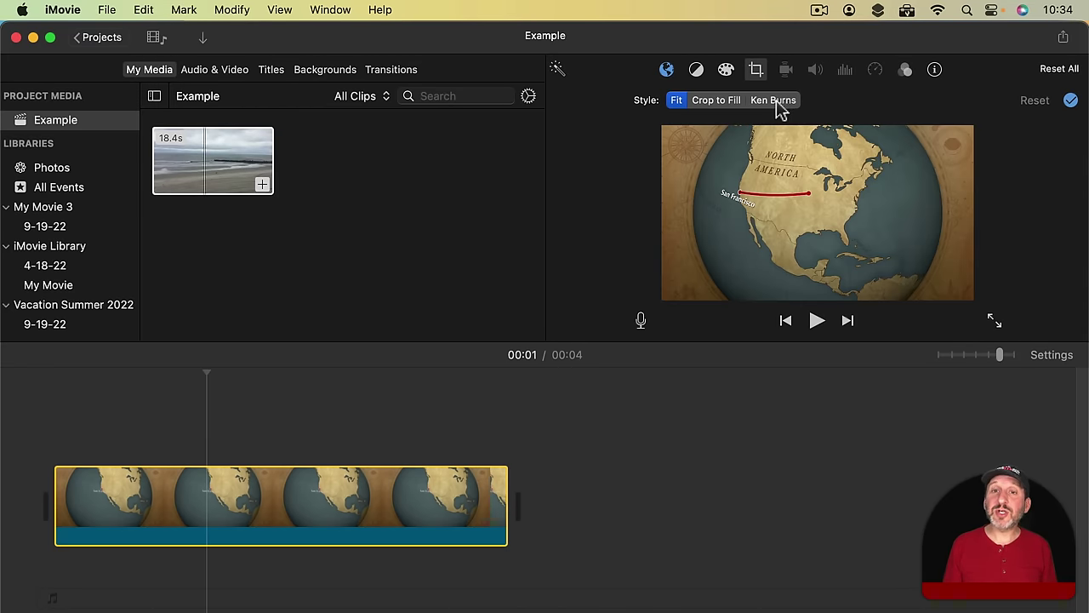
Switch to Ken Burns with the End framing over London and Europe, then play from the start.
{"action": "left_click", "coordinate": [774, 103]}
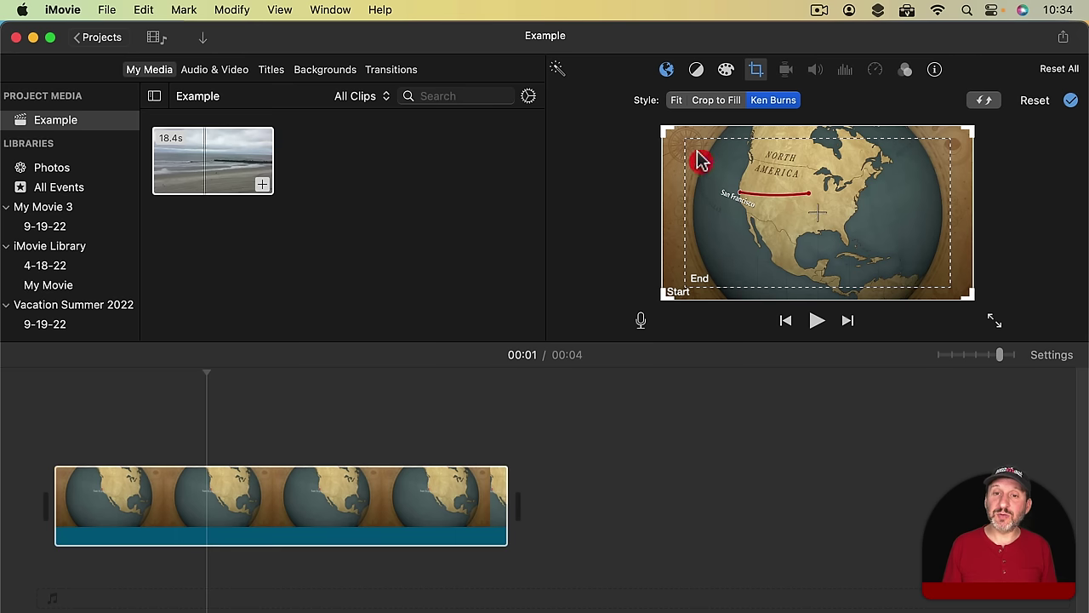
{"action": "left_click_drag", "start_coordinate": [689, 145], "coordinate": [807, 208]}
{"action": "left_click_drag", "start_coordinate": [908, 249], "coordinate": [845, 194]}
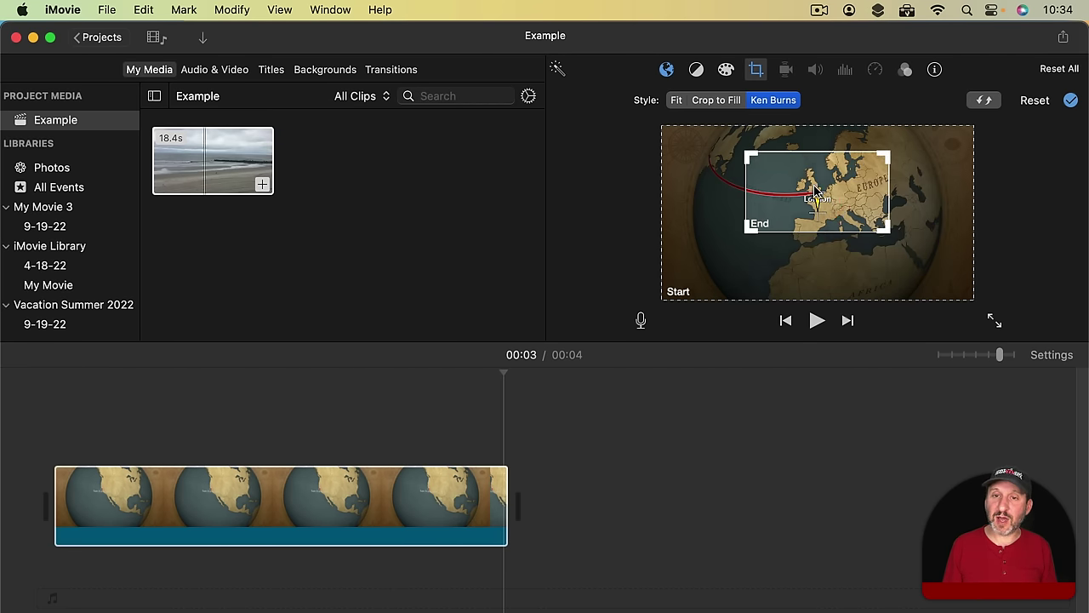
{"action": "left_click", "coordinate": [1070, 99]}
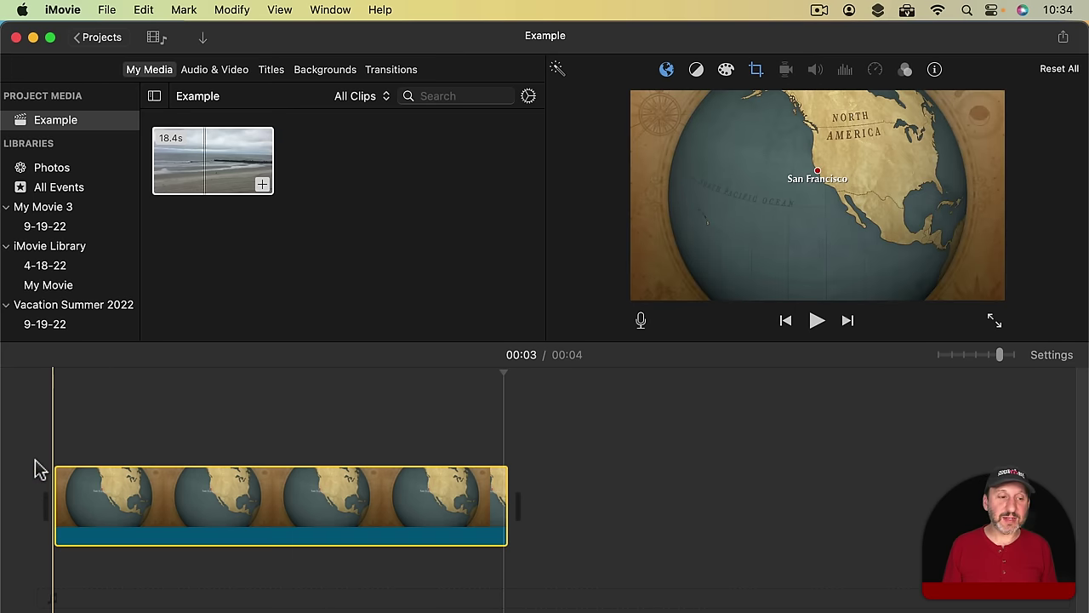
{"action": "left_click", "coordinate": [35, 466]}
{"action": "key", "text": "space"}
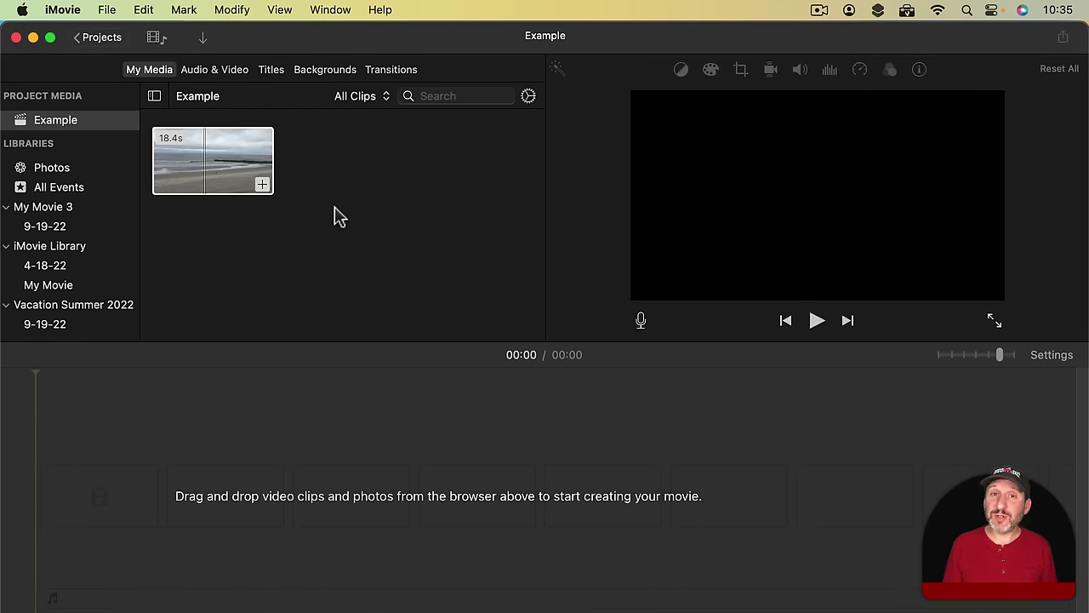
Add the Old World Map to the timeline and set its route start to Denver, Colorado.
{"action": "left_click", "coordinate": [324, 72]}
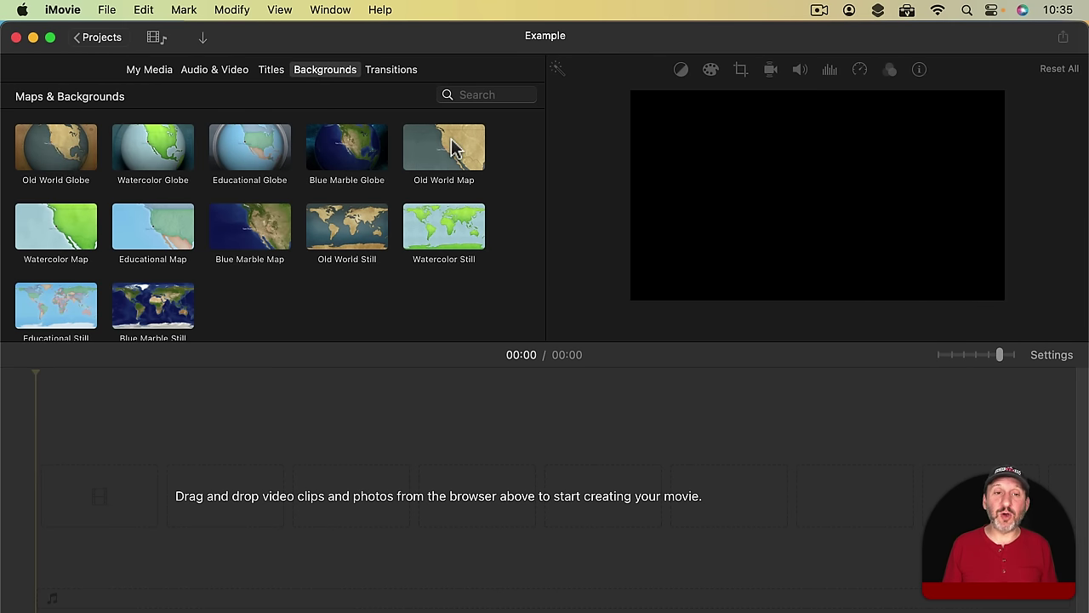
{"action": "left_click_drag", "start_coordinate": [454, 149], "coordinate": [34, 519]}
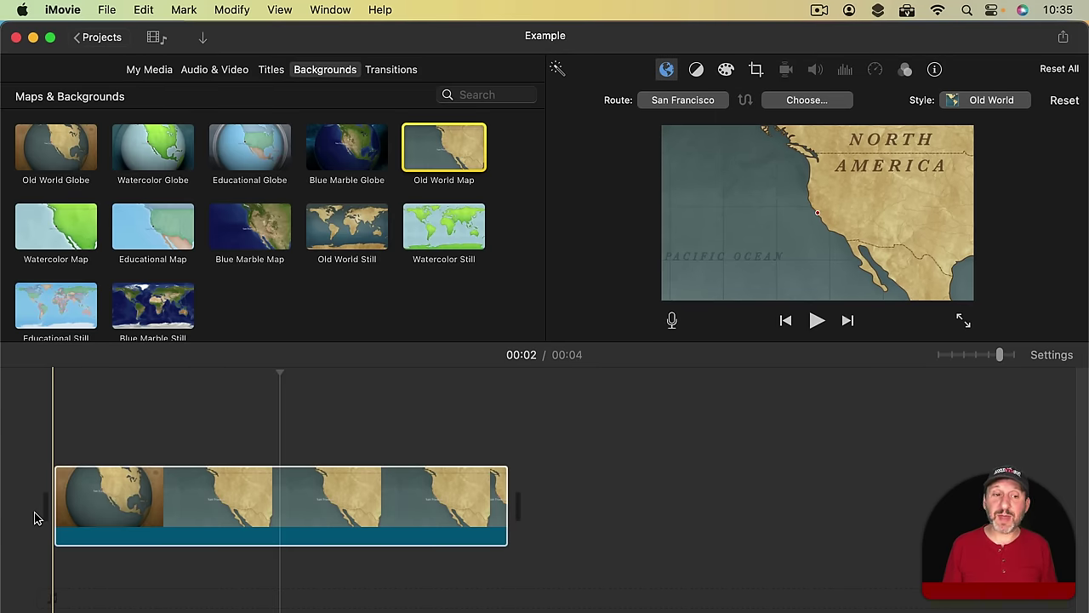
{"action": "left_click", "coordinate": [139, 507]}
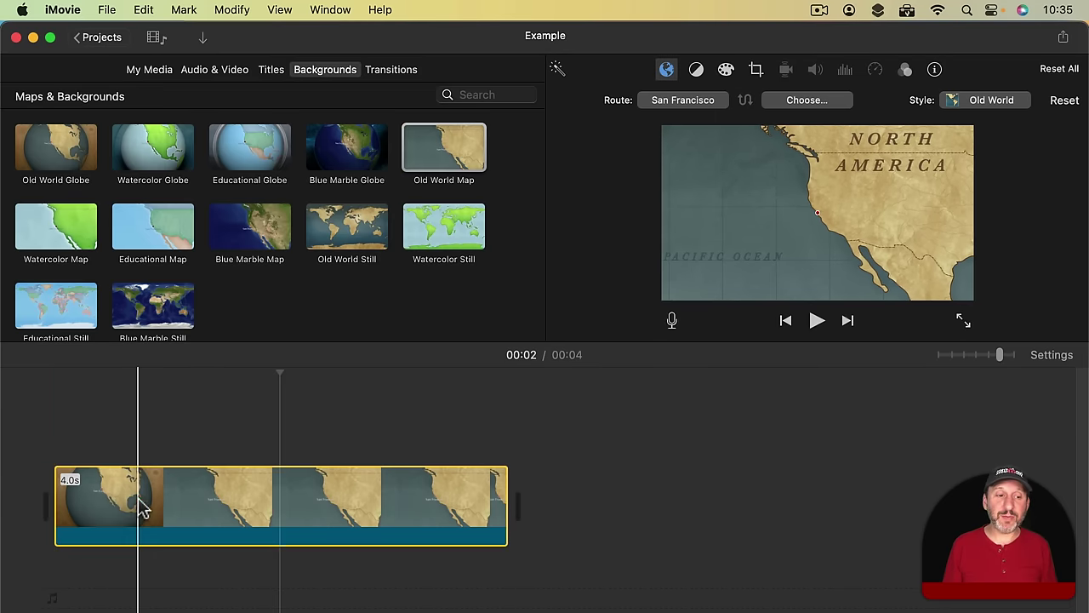
{"action": "left_click", "coordinate": [685, 101]}
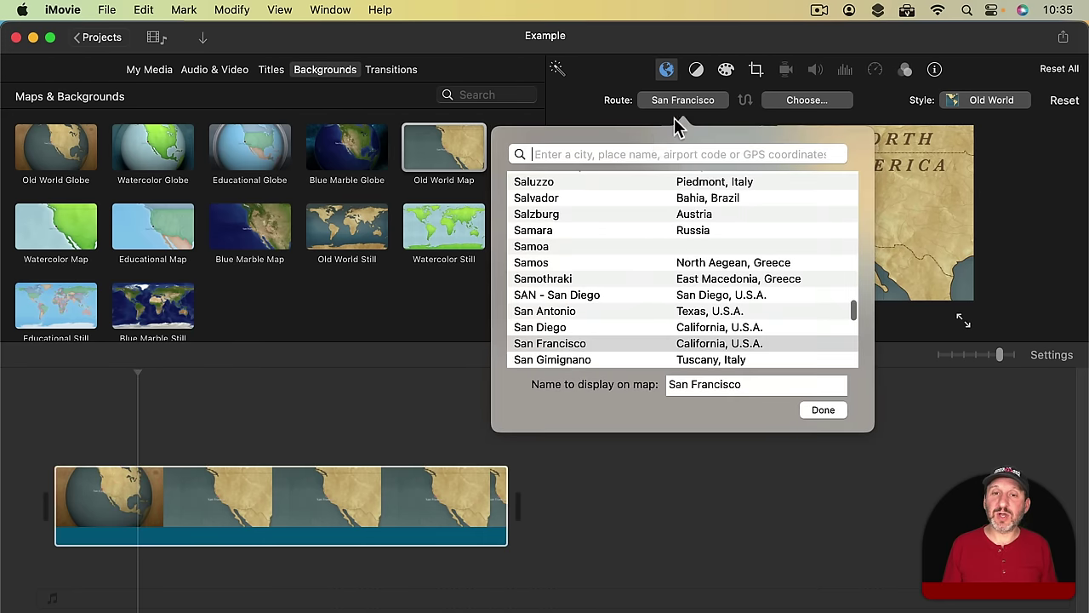
{"action": "type", "text": "Denver"}
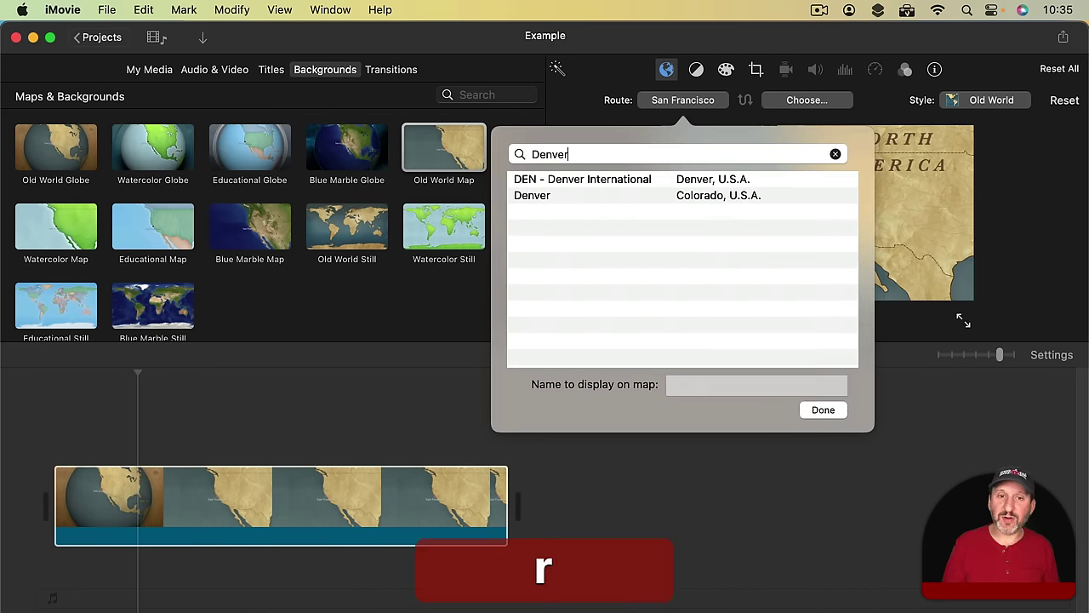
{"action": "left_click", "coordinate": [605, 196]}
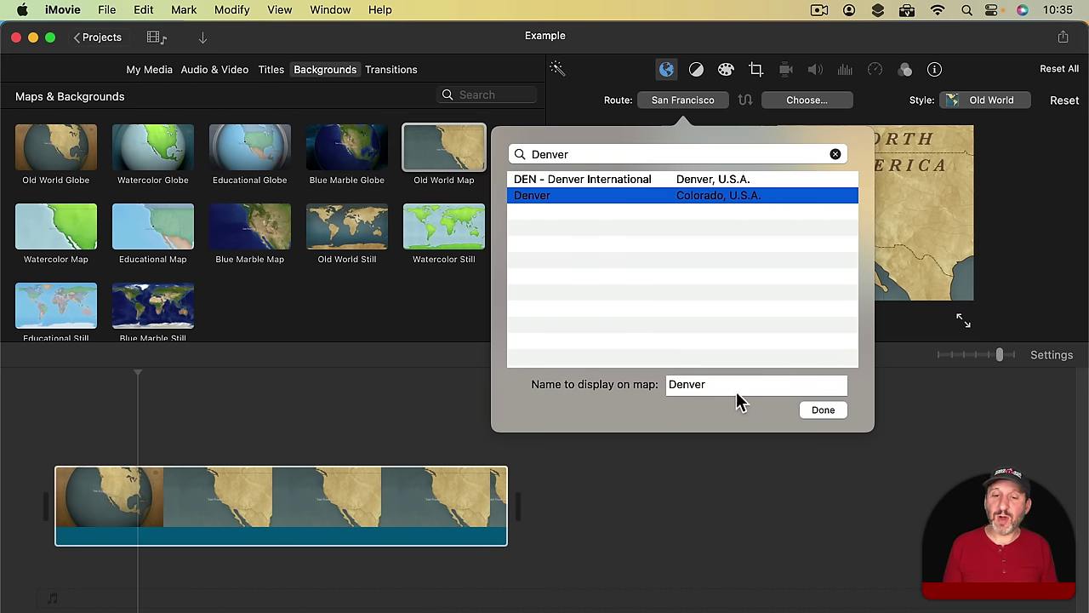
{"action": "left_click", "coordinate": [821, 410]}
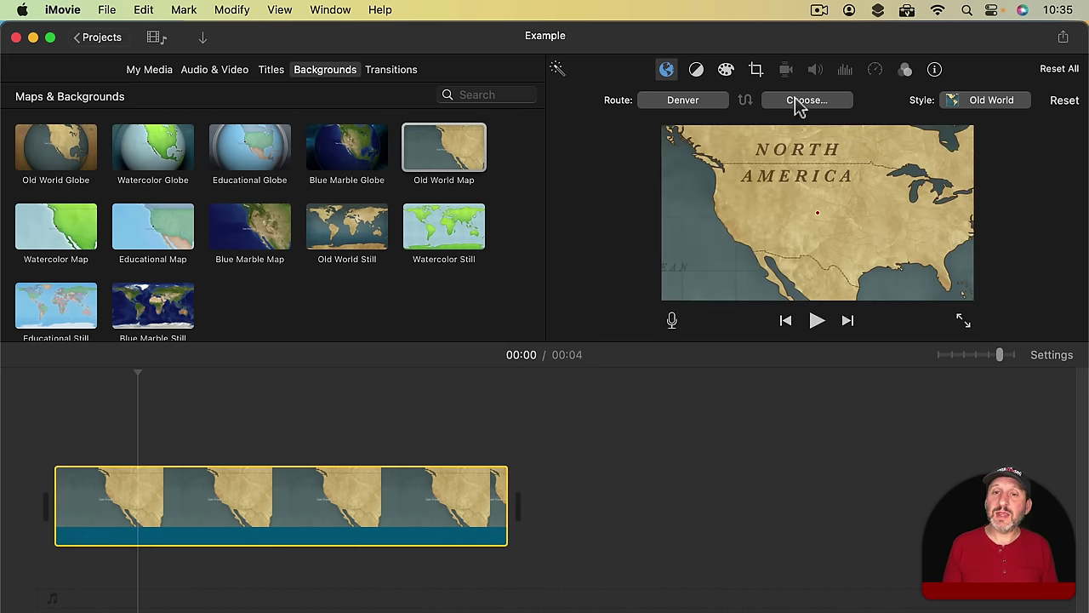
Set the map route's end location to London, Greater London, U.K.
{"action": "left_click", "coordinate": [796, 100]}
{"action": "type", "text": "London"}
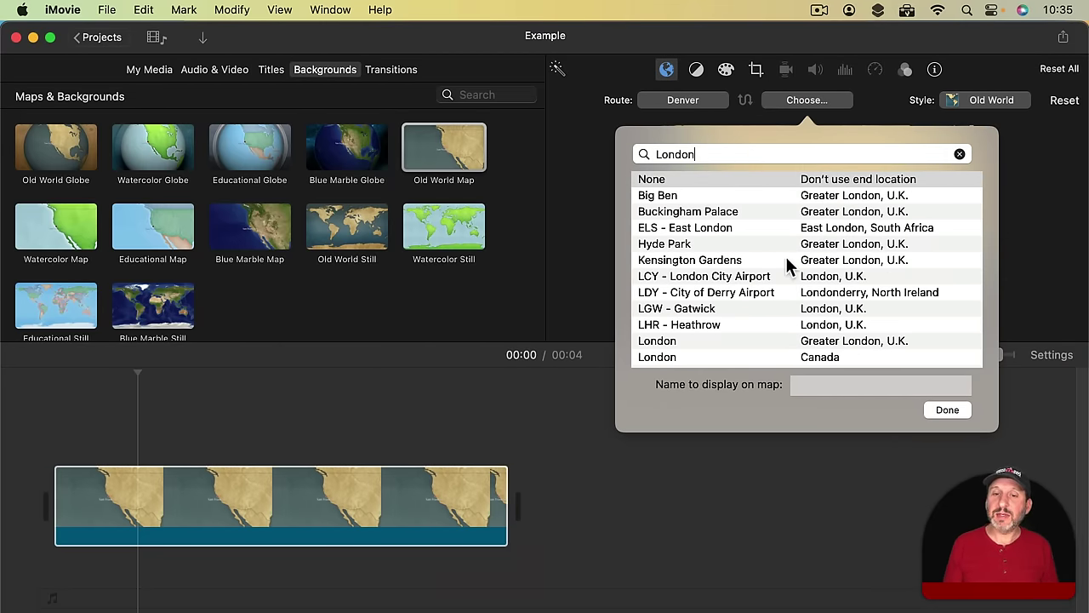
{"action": "left_click", "coordinate": [824, 343]}
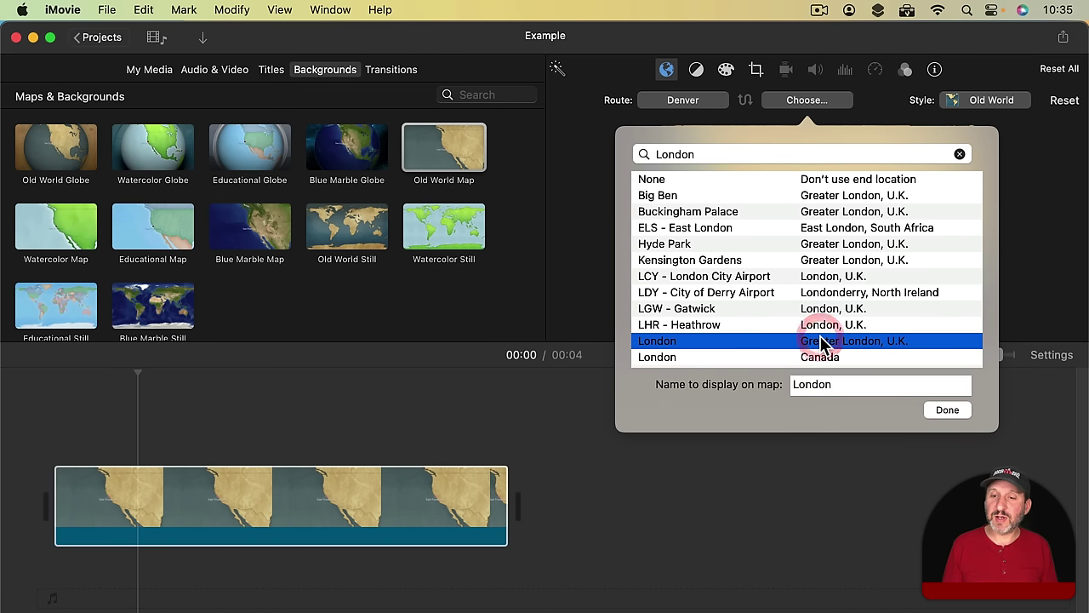
{"action": "left_click", "coordinate": [947, 410]}
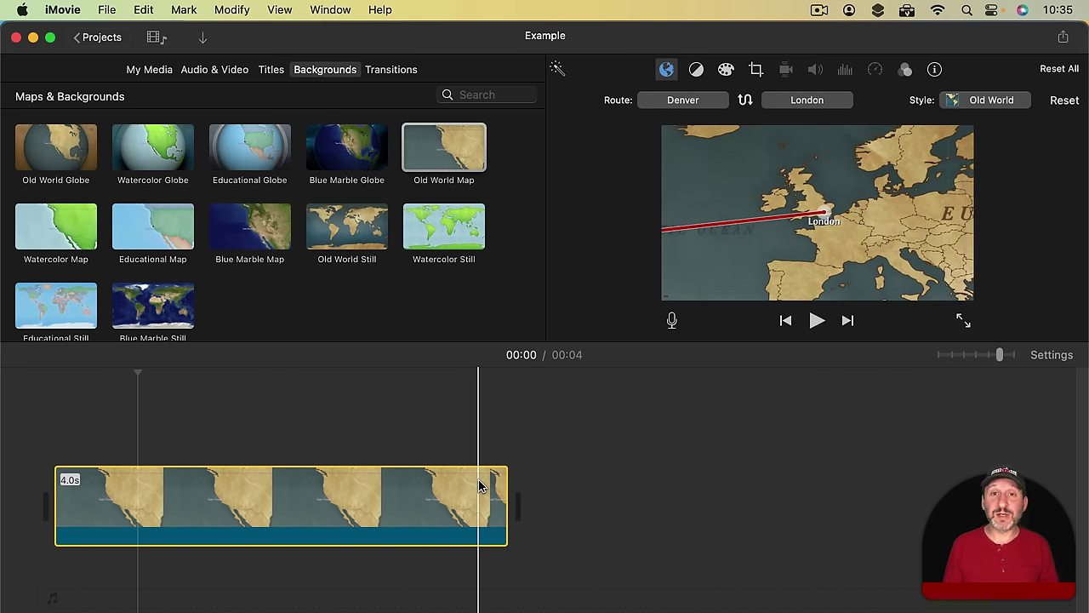
Copy the Denver-to-London map clip and paste a duplicate after it.
{"action": "left_click", "coordinate": [387, 498]}
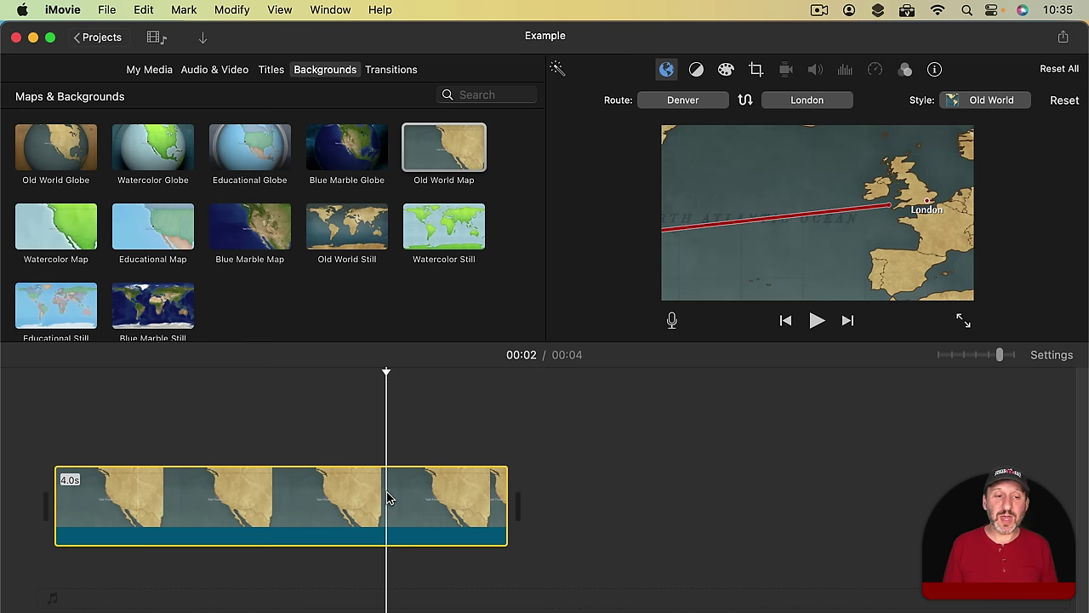
{"action": "key", "text": "super+c"}
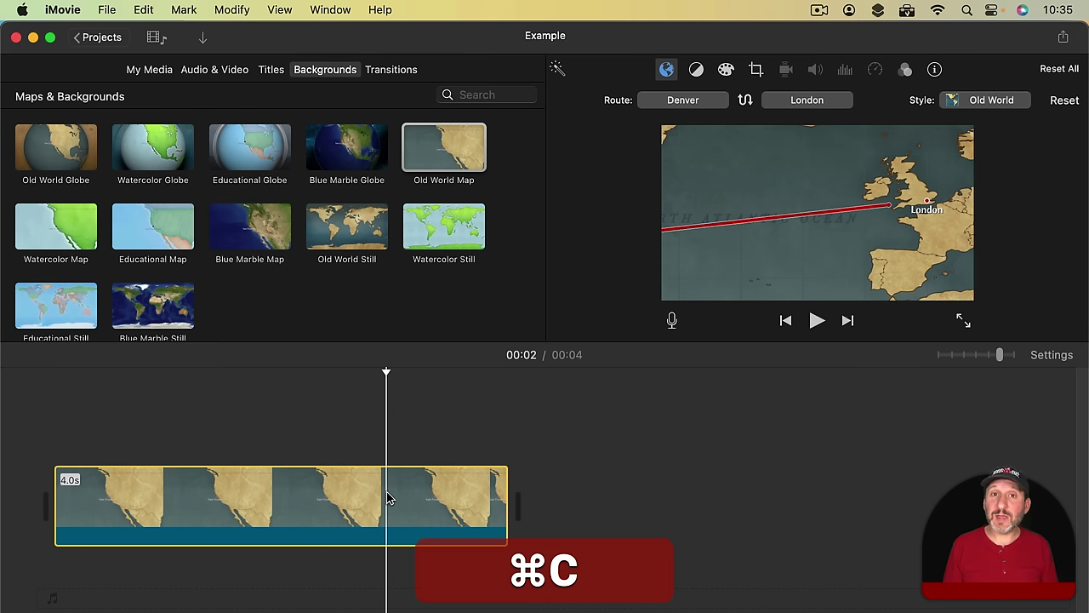
{"action": "left_click", "coordinate": [531, 483]}
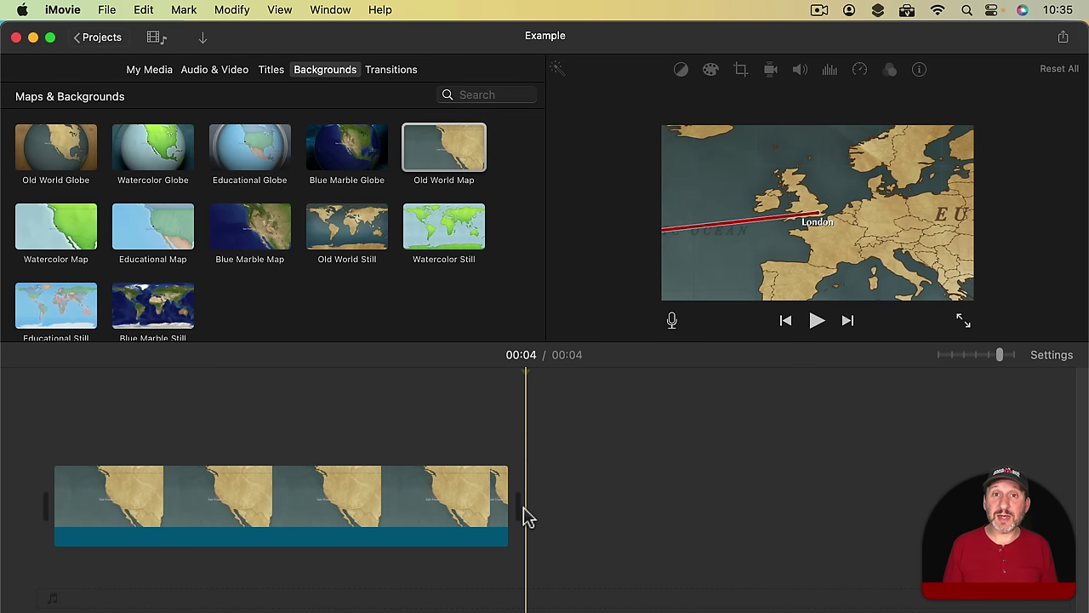
{"action": "key", "text": "super+v"}
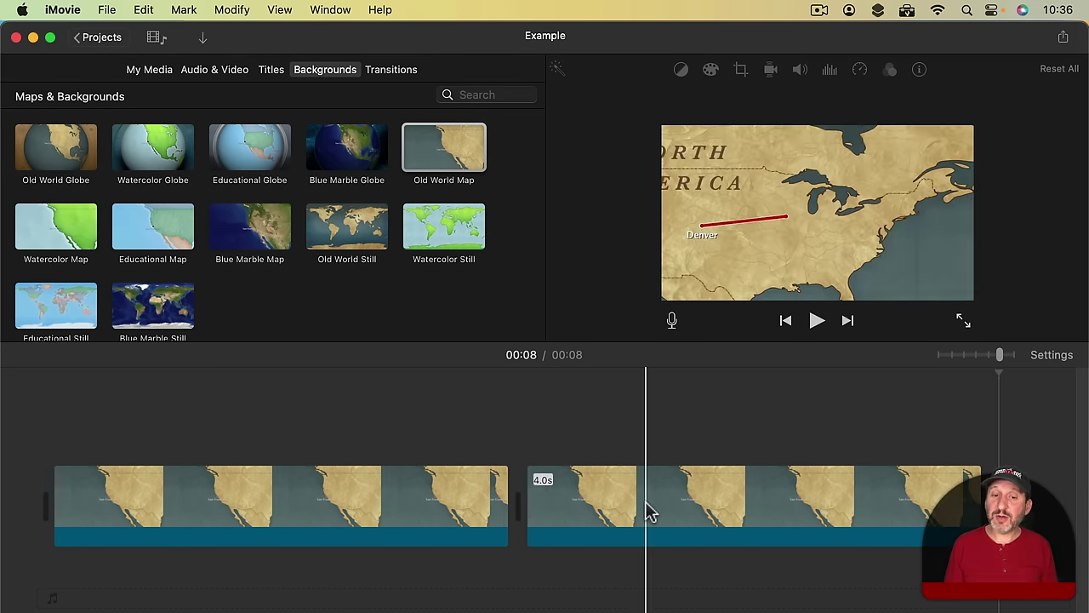
Reverse the copy's route to start at London and set its end to Rome, Lazio, Italy.
{"action": "left_click", "coordinate": [600, 508]}
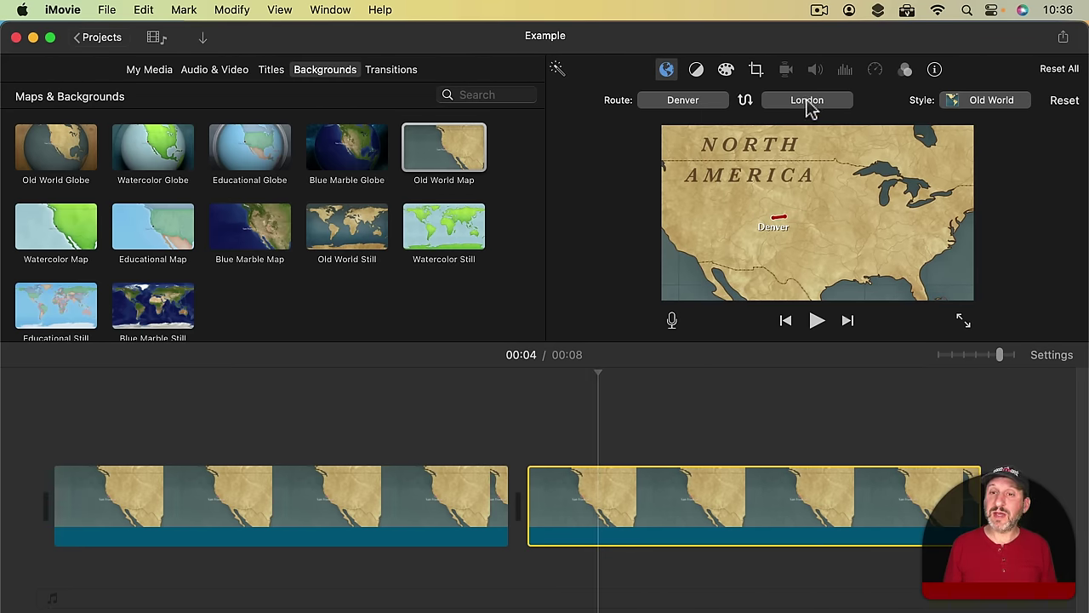
{"action": "left_click", "coordinate": [746, 100]}
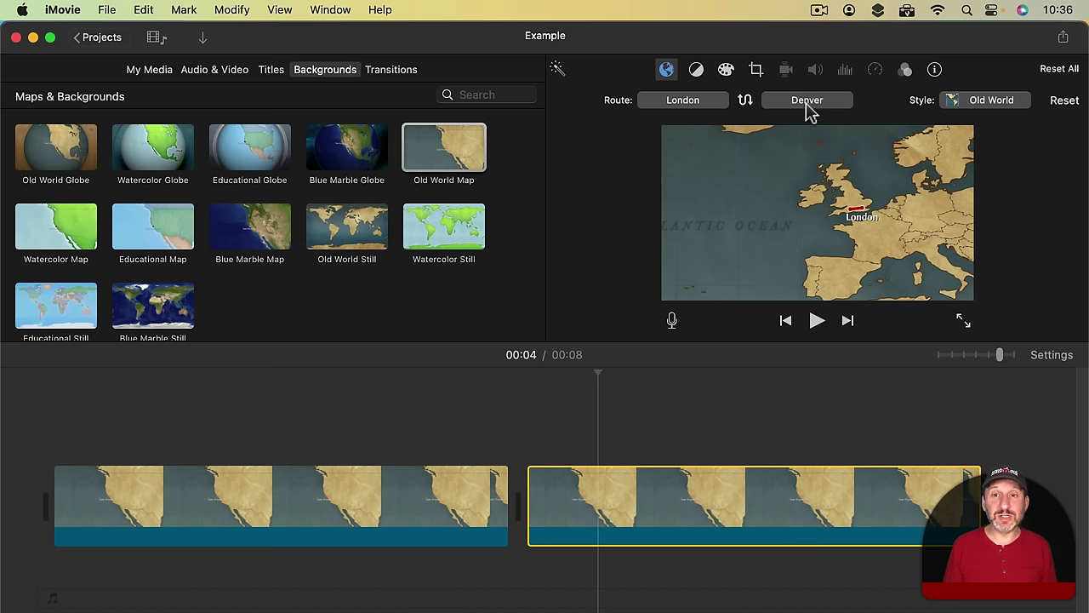
{"action": "left_click", "coordinate": [806, 100]}
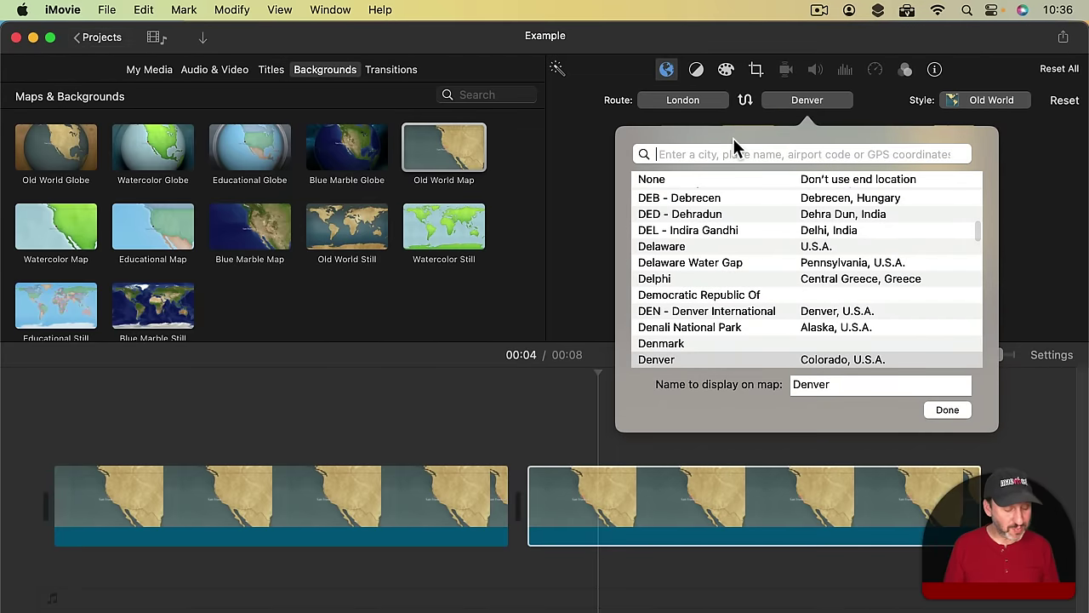
{"action": "type", "text": "Rome"}
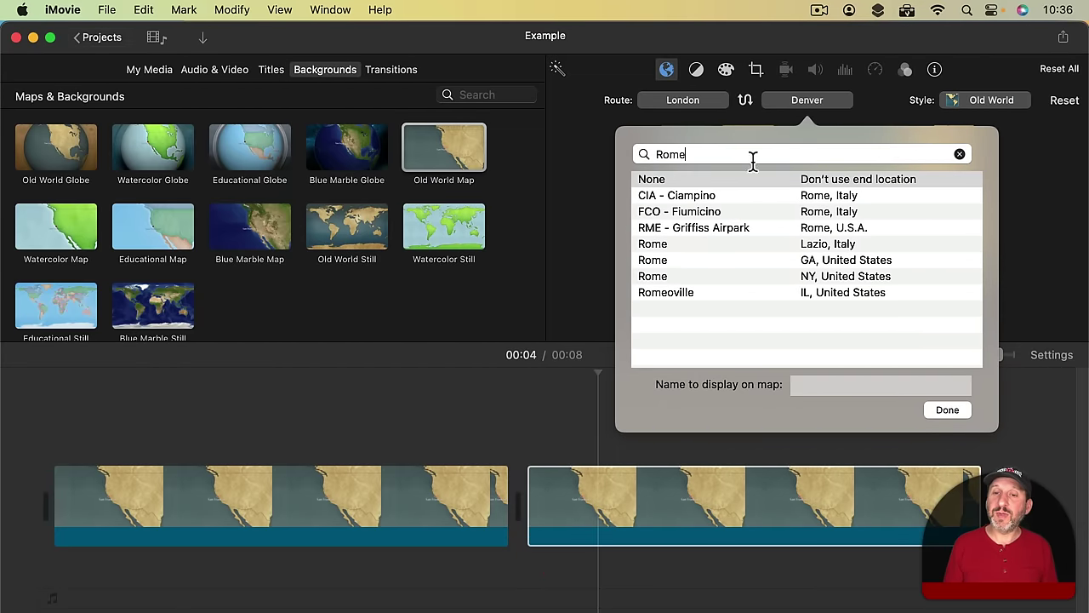
{"action": "left_click", "coordinate": [817, 248]}
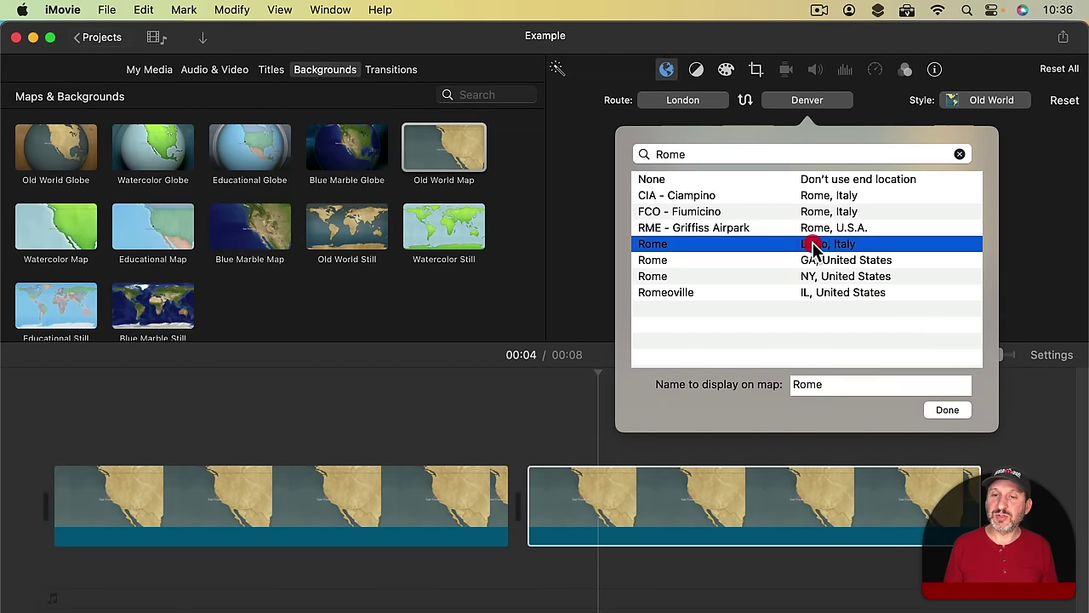
{"action": "left_click", "coordinate": [936, 410]}
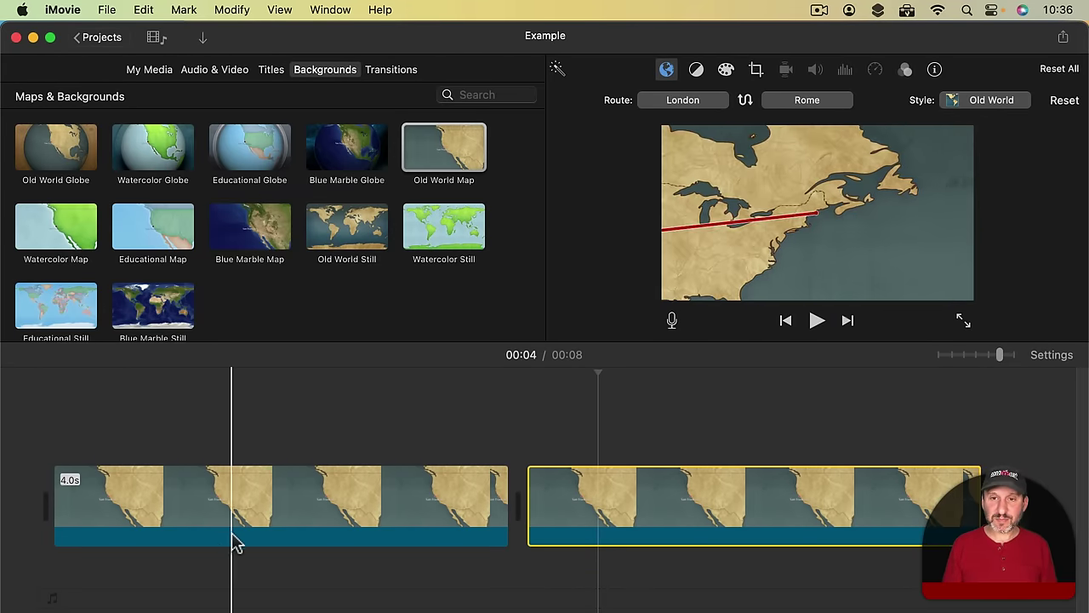
Preview both routes, trim the second clip to 2.0 seconds, then delete the London-to-Rome clip.
{"action": "key", "text": "space"}
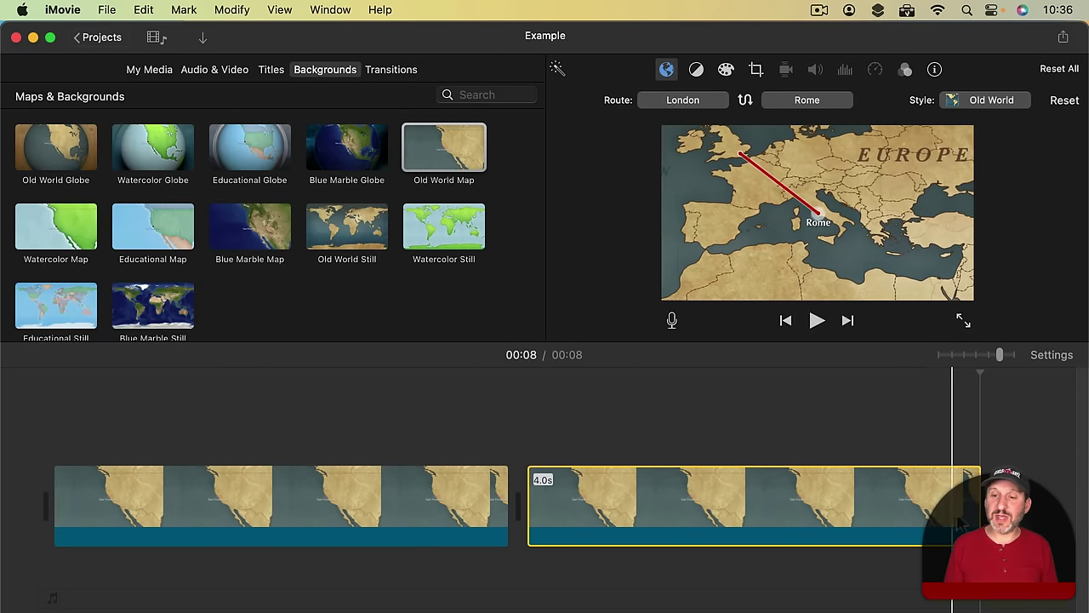
{"action": "left_click_drag", "start_coordinate": [970, 504], "coordinate": [744, 503]}
{"action": "key", "text": "space"}
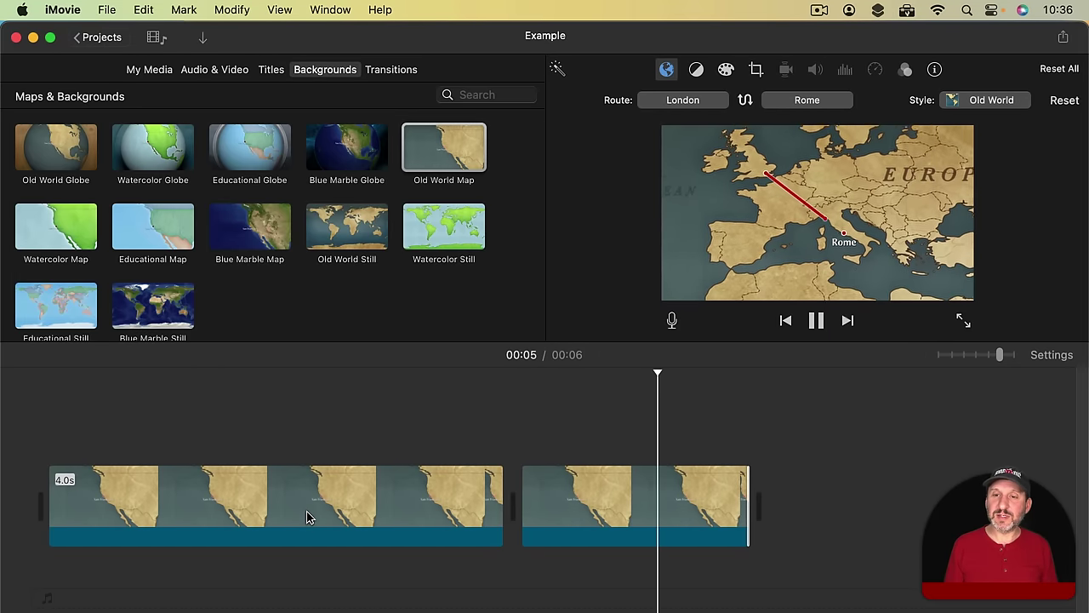
{"action": "key", "text": "BackSpace"}
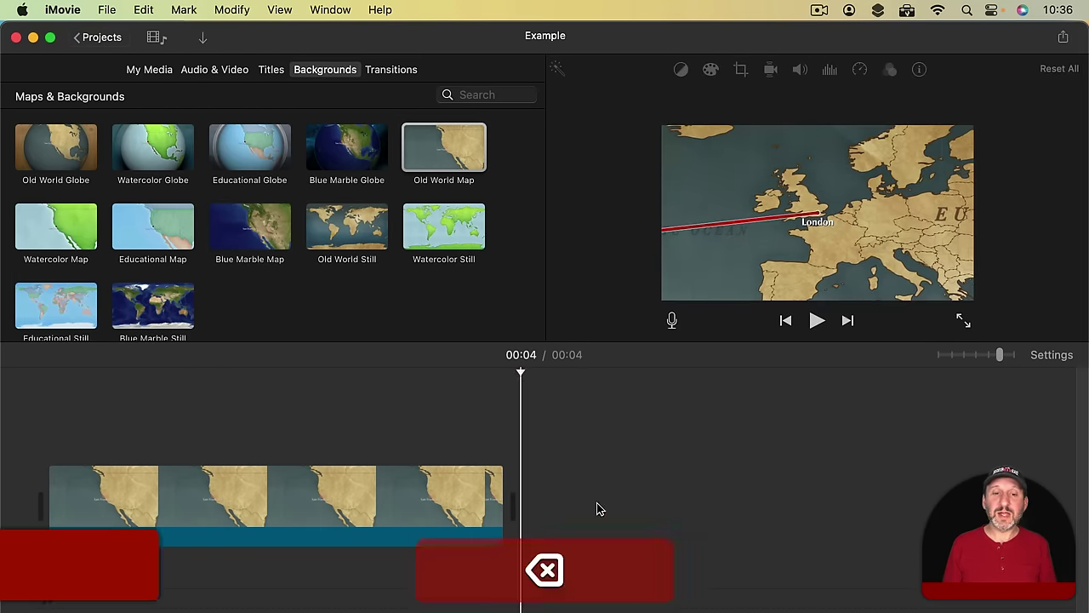
Give the Denver-to-London clip a Ken Burns zoom ending on London and Britain, and preview it.
{"action": "left_click", "coordinate": [381, 518]}
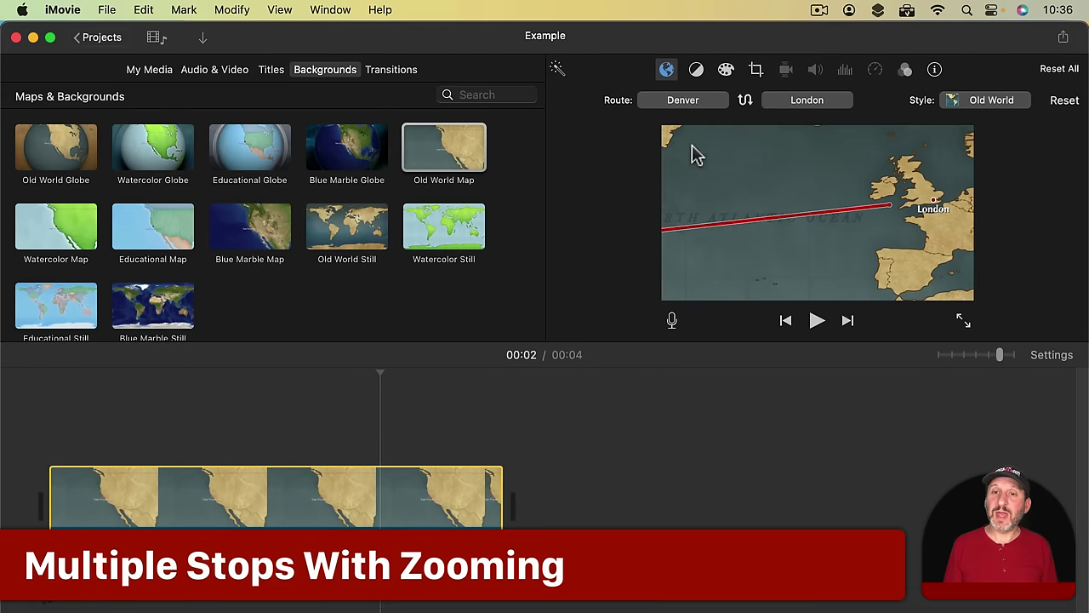
{"action": "left_click", "coordinate": [755, 69]}
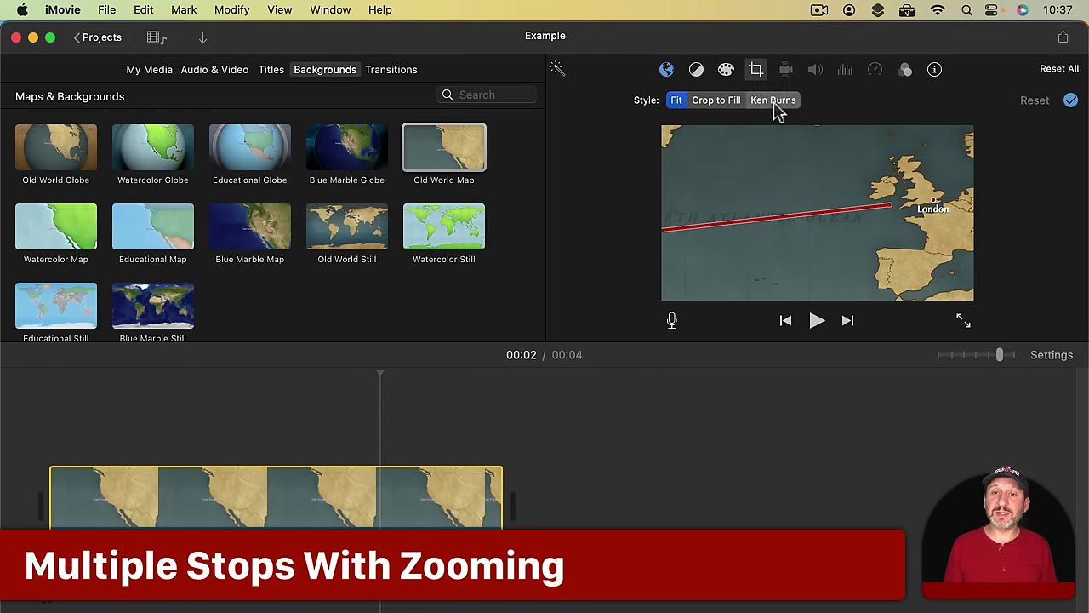
{"action": "left_click", "coordinate": [773, 100]}
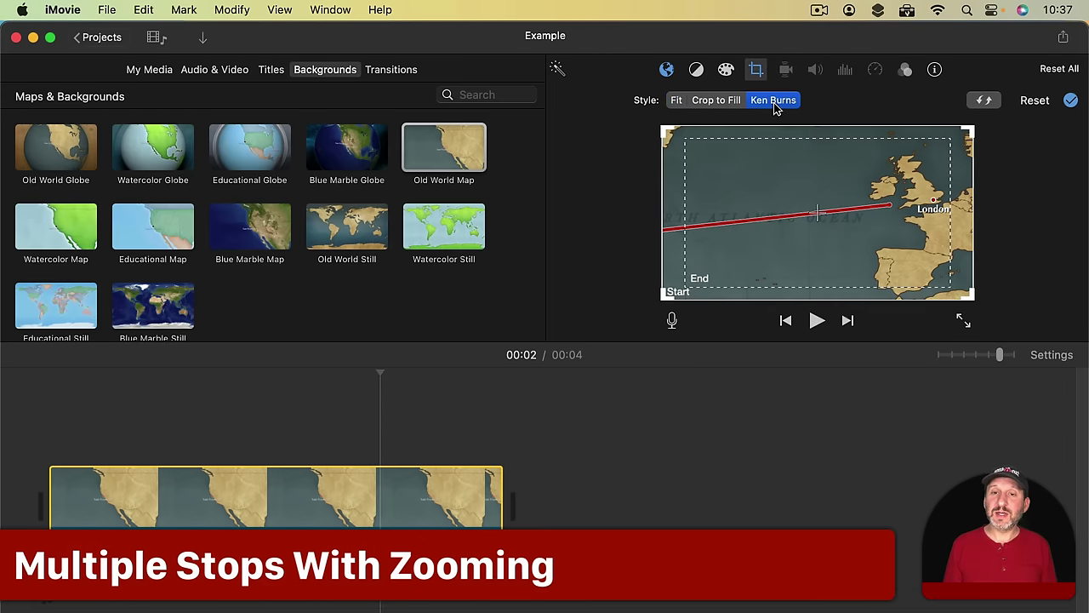
{"action": "left_click", "coordinate": [693, 280]}
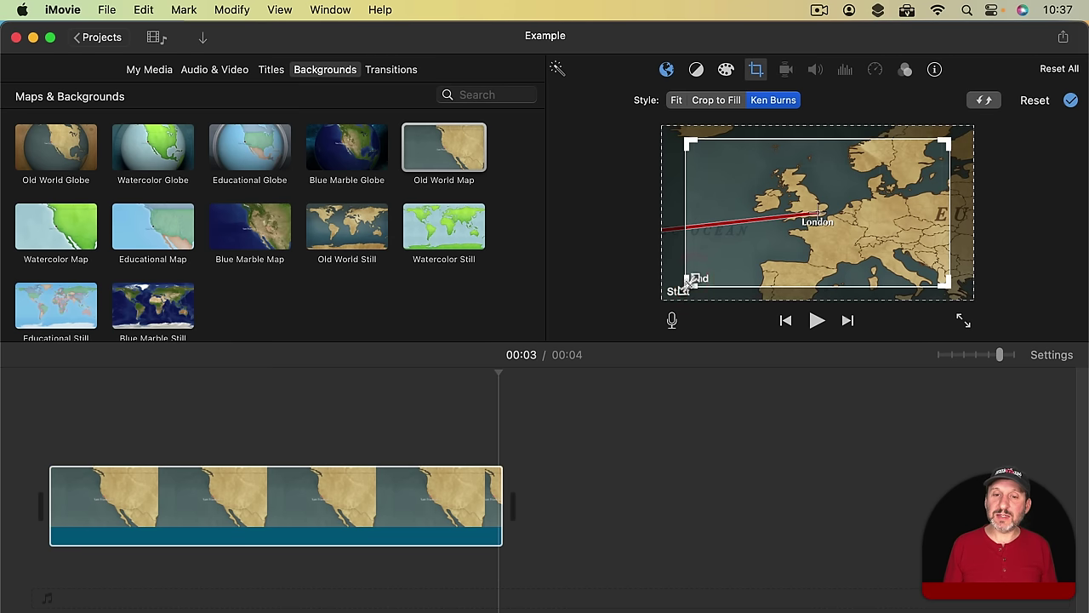
{"action": "left_click_drag", "start_coordinate": [689, 280], "coordinate": [828, 242]}
{"action": "left_click_drag", "start_coordinate": [748, 249], "coordinate": [777, 257]}
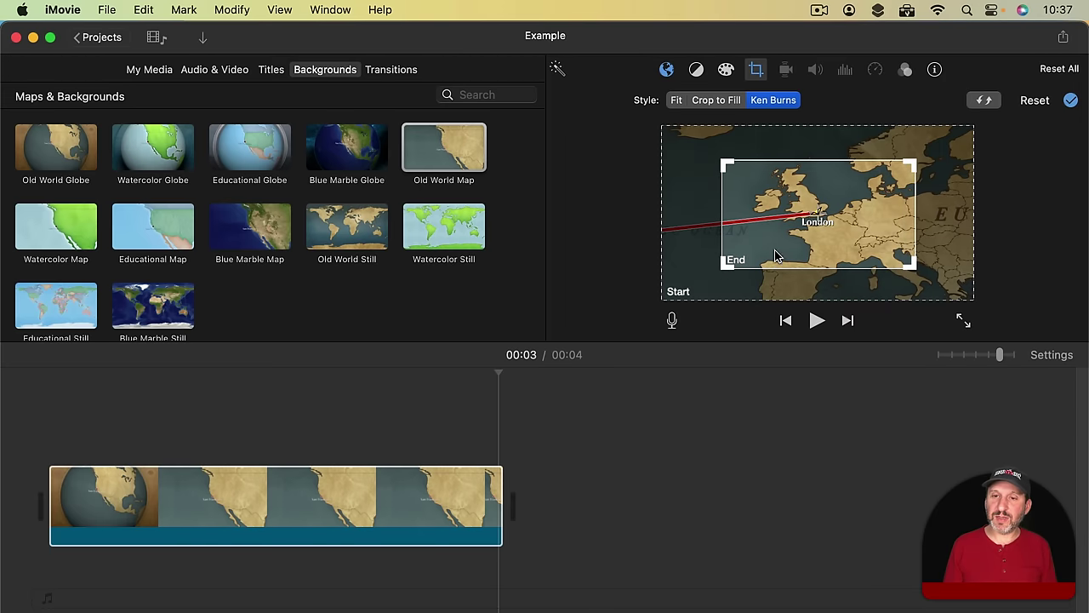
{"action": "left_click", "coordinate": [98, 437]}
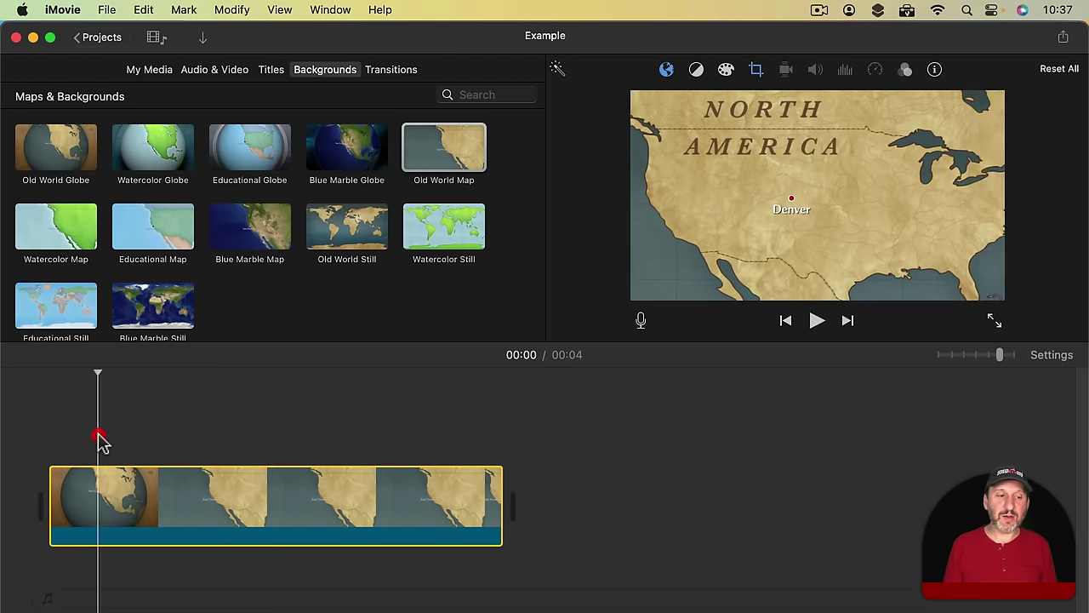
{"action": "key", "text": "space"}
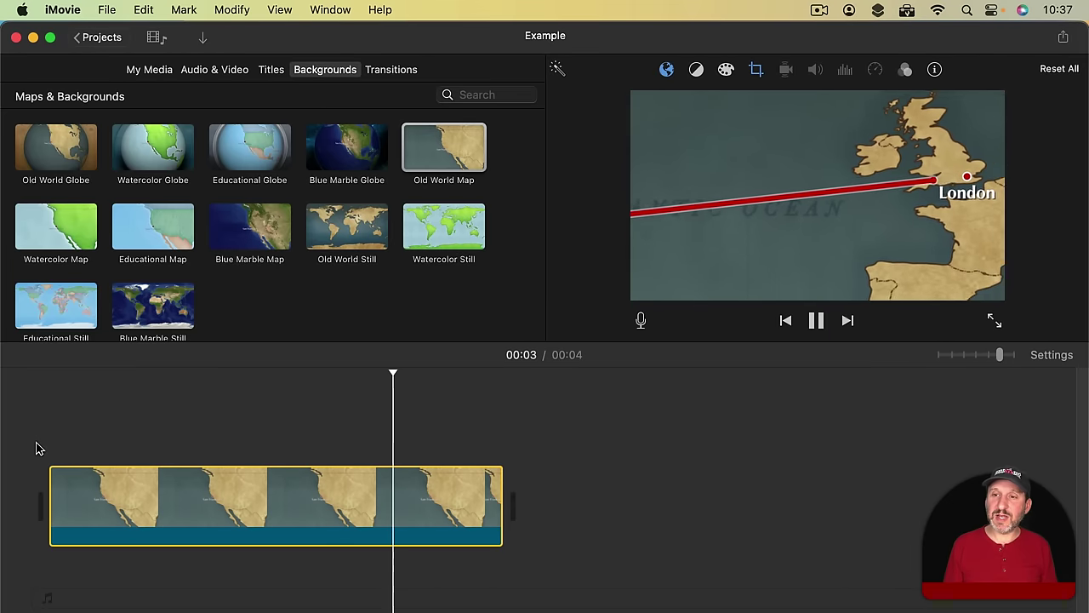
{"action": "key", "text": "space"}
Copy the map clip and park the playhead after it.
{"action": "left_click", "coordinate": [274, 515]}
{"action": "key", "text": "super+c"}
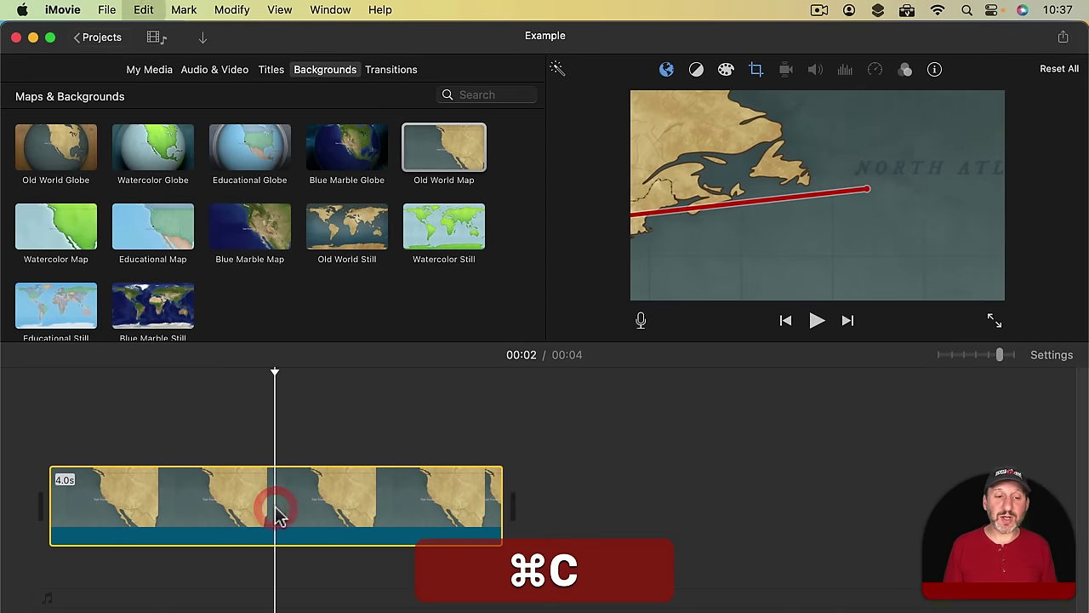
{"action": "left_click", "coordinate": [538, 423]}
Paste a second map clip and reroute it from London to Rome, Italy.
{"action": "key", "text": "super+v"}
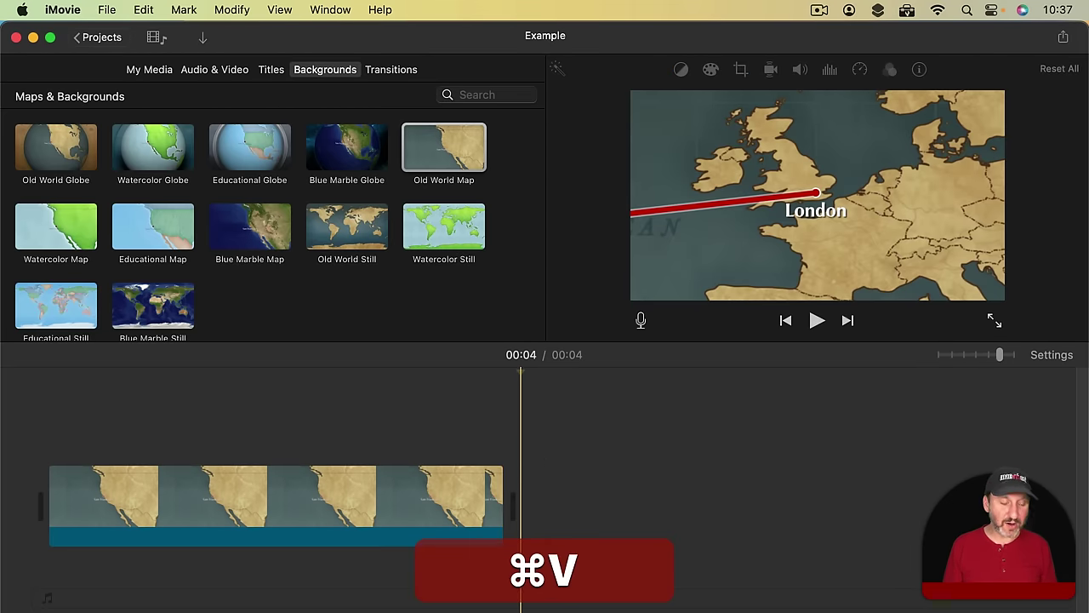
{"action": "left_click", "coordinate": [609, 496]}
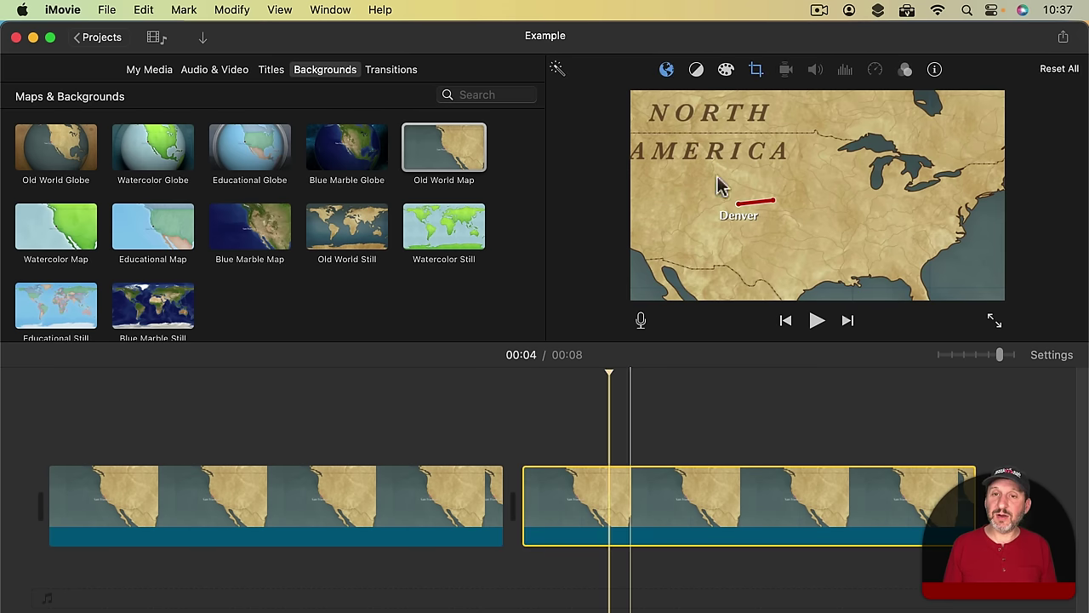
{"action": "left_click", "coordinate": [666, 70]}
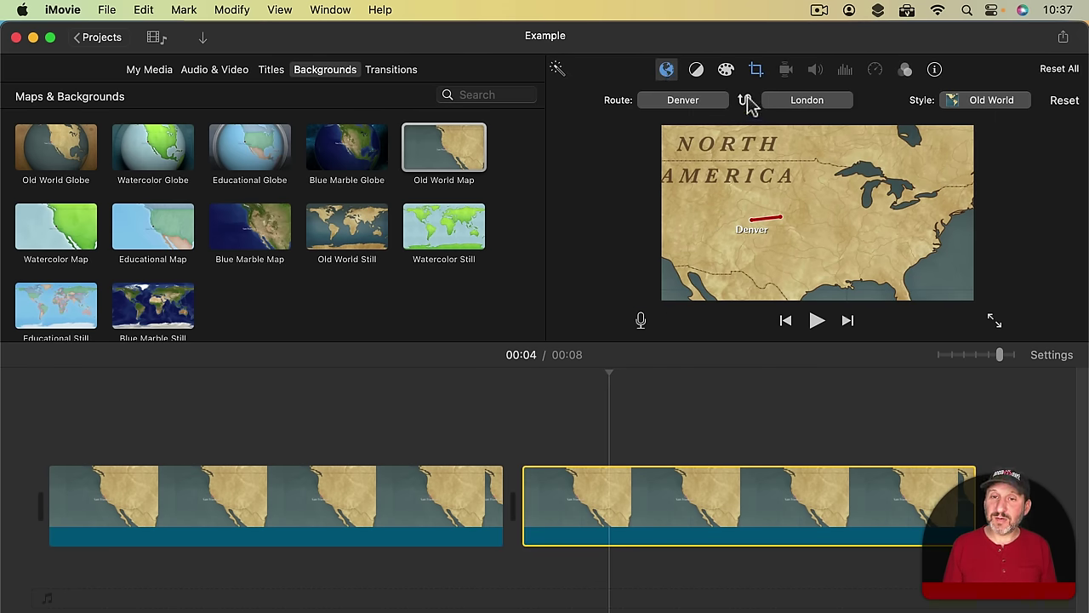
{"action": "left_click", "coordinate": [746, 101]}
{"action": "left_click", "coordinate": [805, 100]}
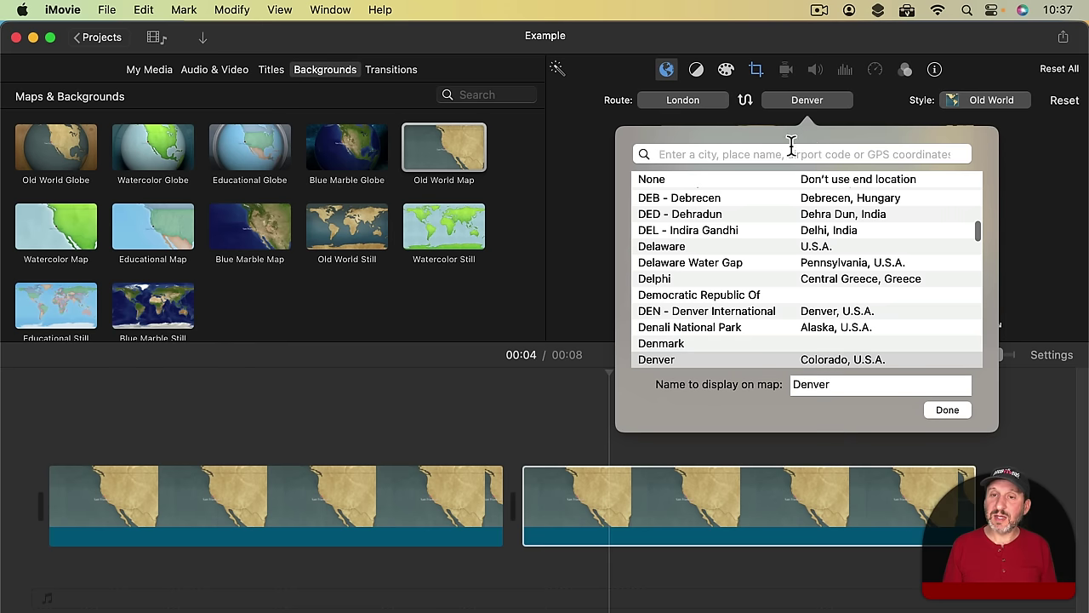
{"action": "type", "text": "Rome"}
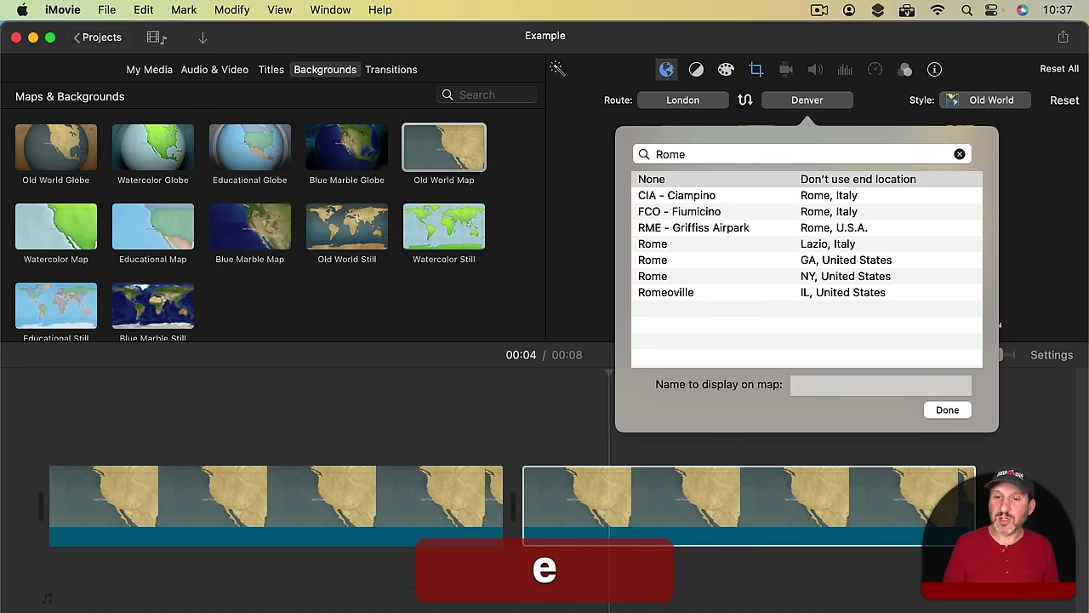
{"action": "left_click", "coordinate": [826, 246]}
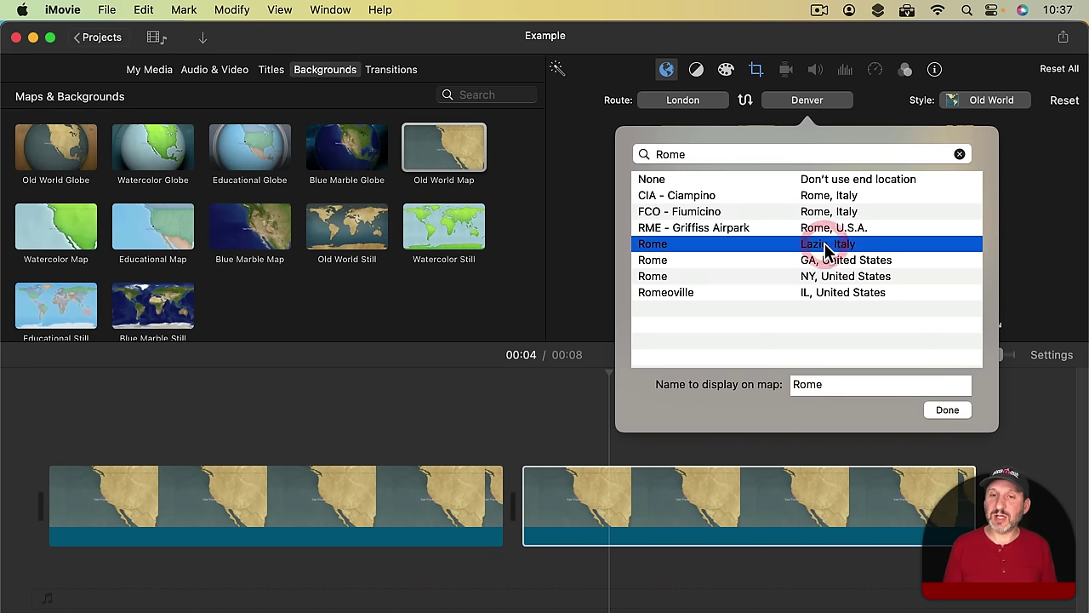
{"action": "left_click", "coordinate": [947, 409]}
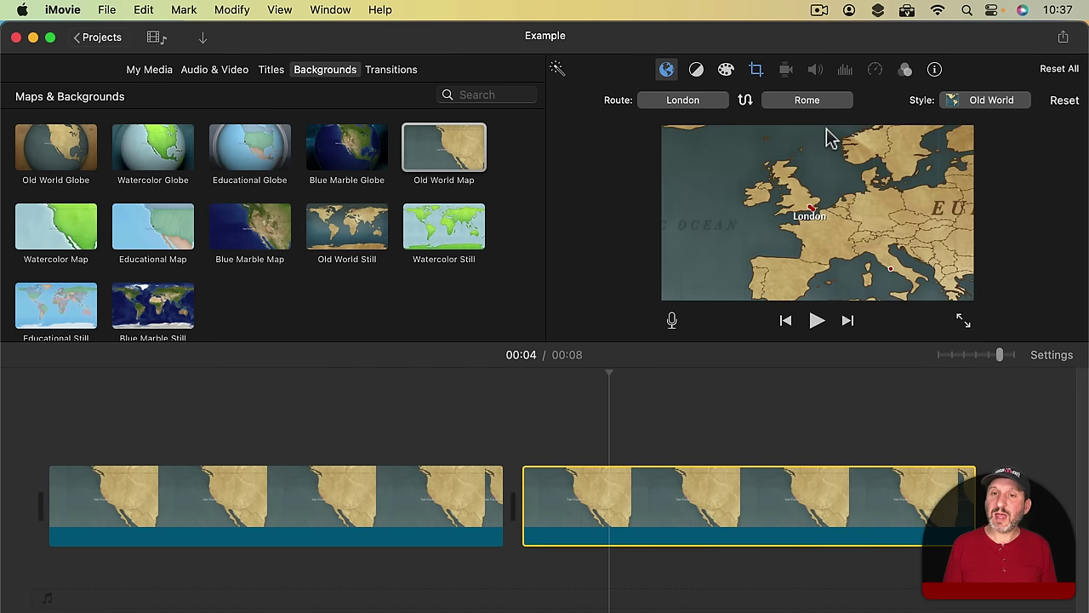
Swap the Ken Burns Start and End, then frame the End closely on Italy and Rome.
{"action": "left_click", "coordinate": [755, 71]}
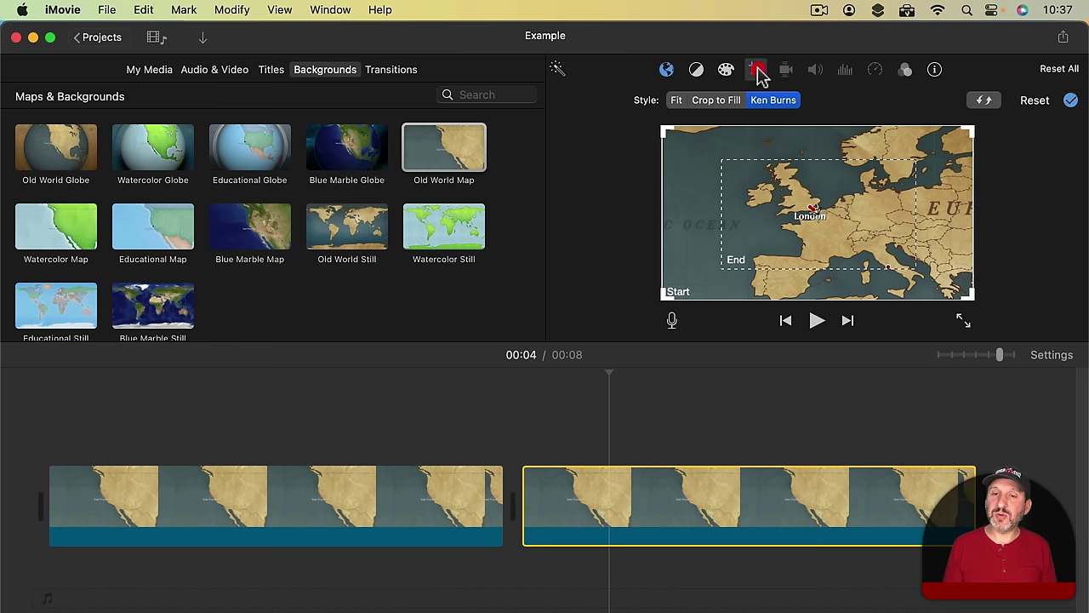
{"action": "left_click", "coordinate": [984, 102]}
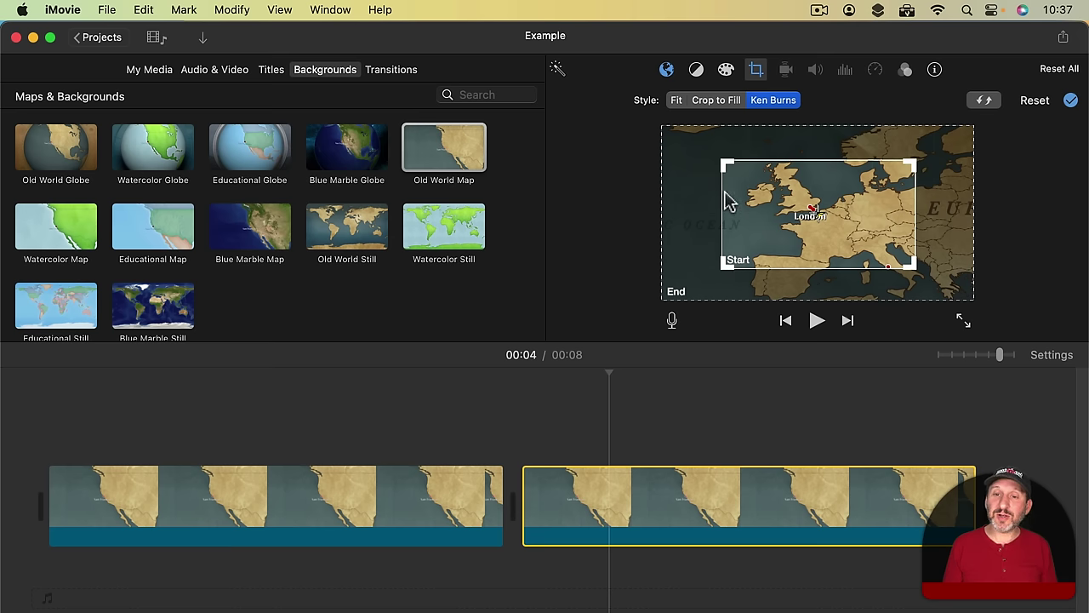
{"action": "left_click", "coordinate": [677, 264]}
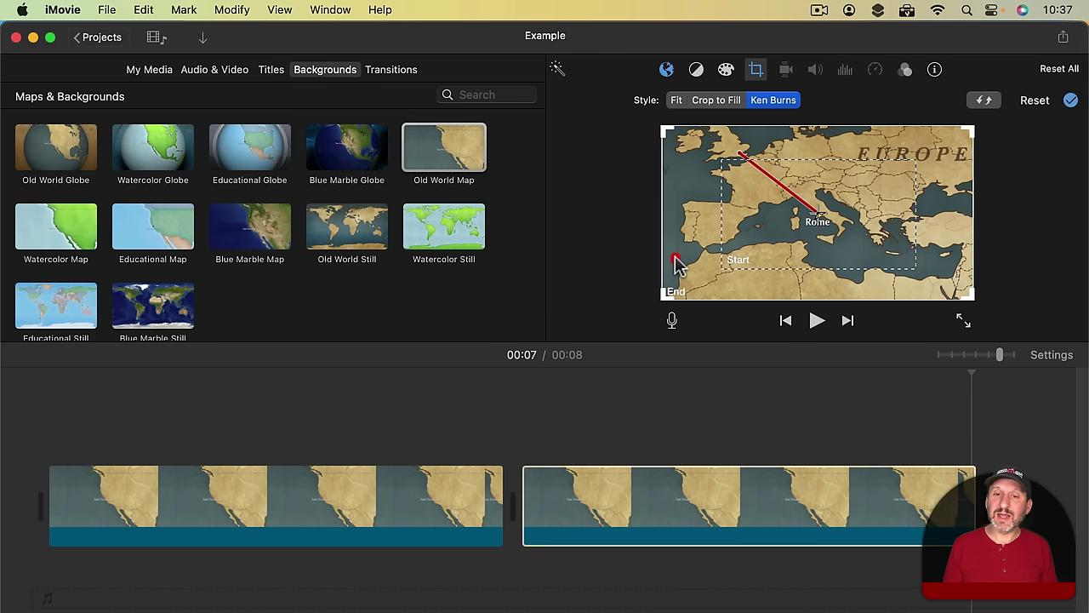
{"action": "left_click_drag", "start_coordinate": [661, 301], "coordinate": [828, 205]}
{"action": "left_click_drag", "start_coordinate": [912, 174], "coordinate": [851, 198]}
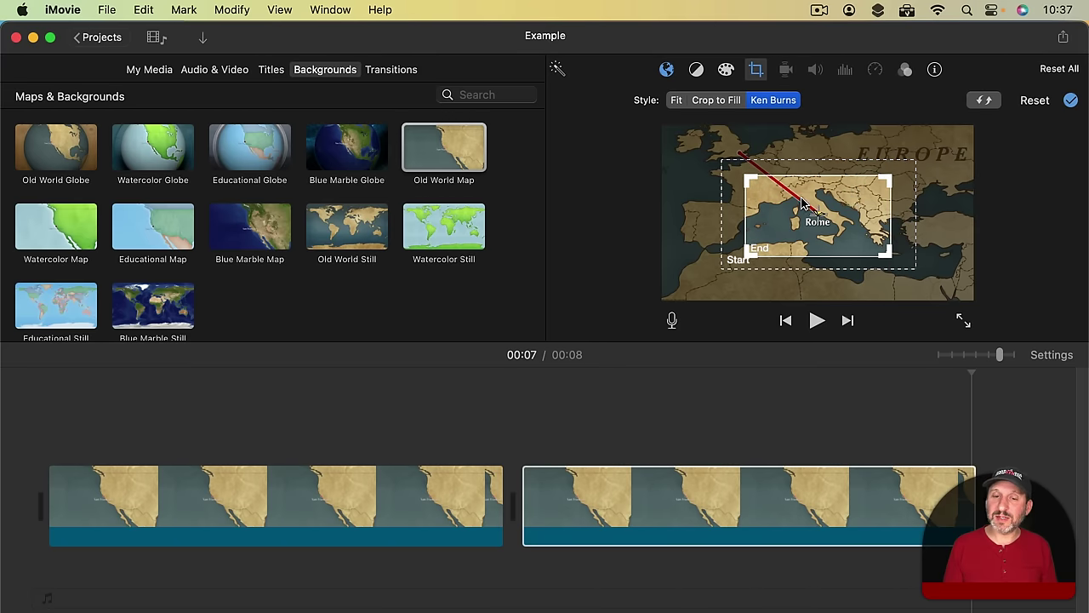
{"action": "left_click", "coordinate": [1071, 100]}
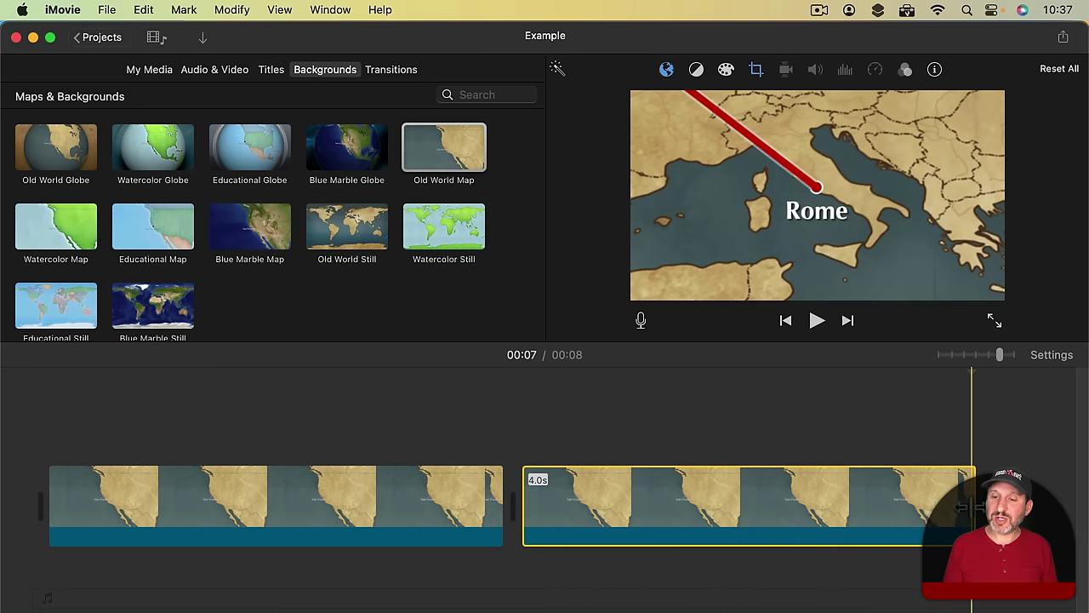
Trim the London-to-Rome clip to 2.0s and play back the 6-second project.
{"action": "left_click_drag", "start_coordinate": [974, 510], "coordinate": [744, 518]}
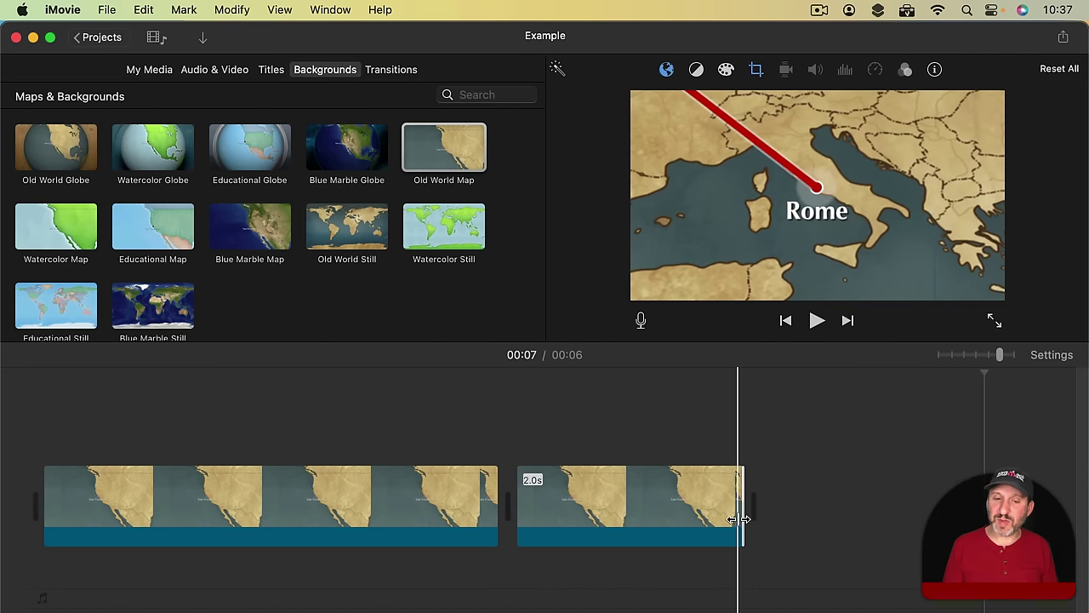
{"action": "key", "text": "space"}
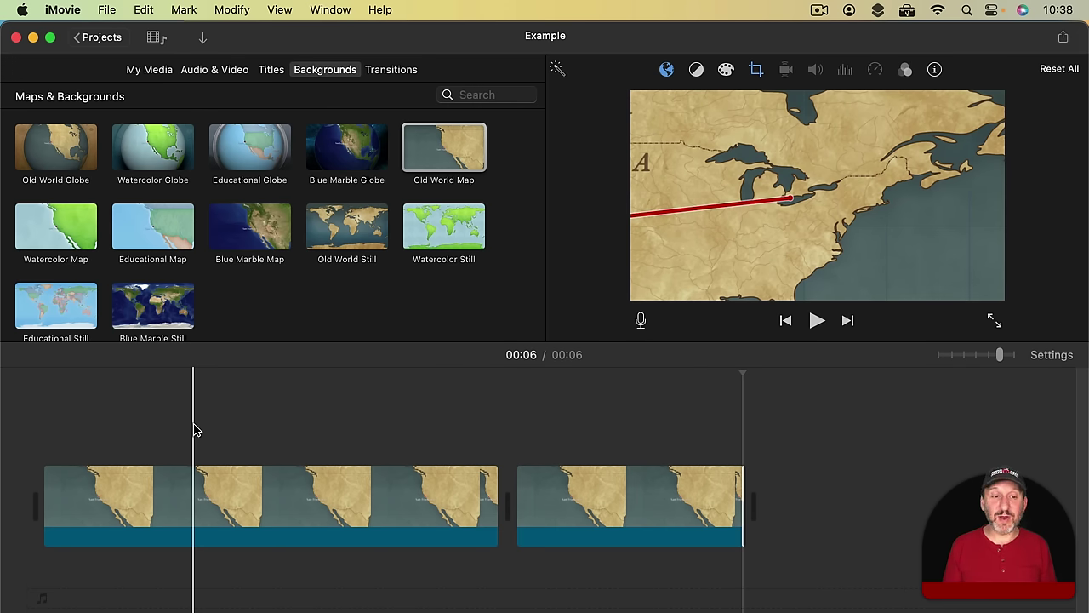
Select both map clips and give them the Aged Film clip filter at intensity 100.
{"action": "left_click", "coordinate": [265, 481]}
{"action": "left_click", "coordinate": [647, 489], "text": "shift"}
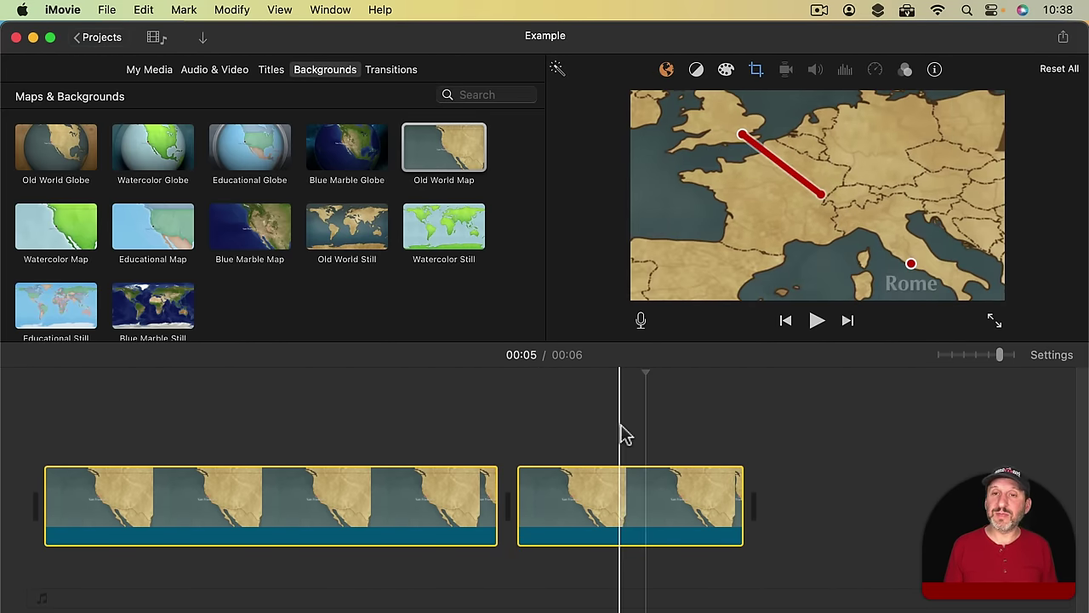
{"action": "left_click", "coordinate": [907, 70]}
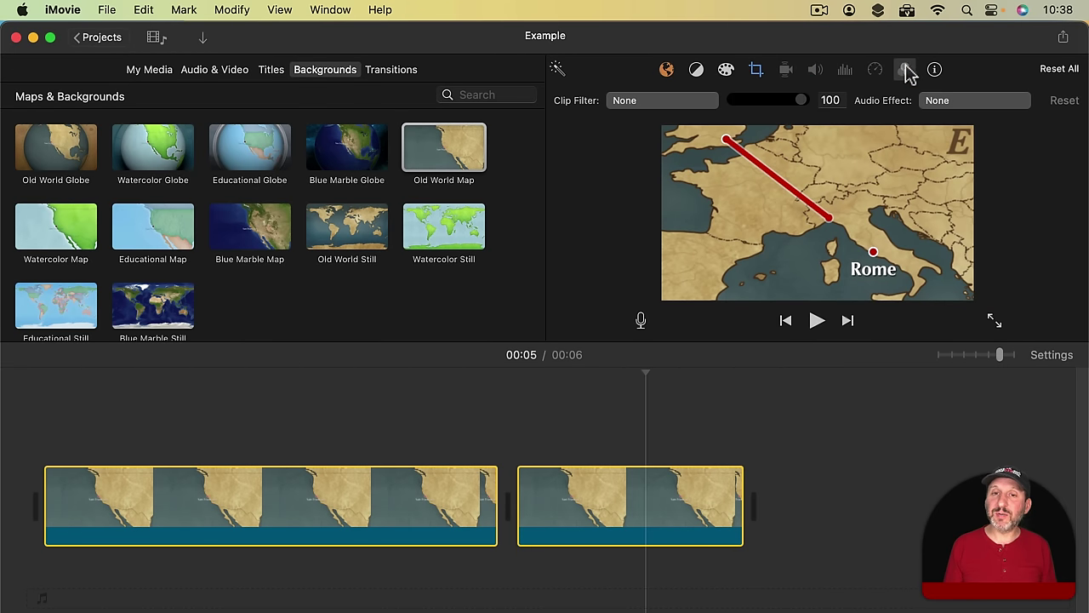
{"action": "left_click", "coordinate": [647, 106]}
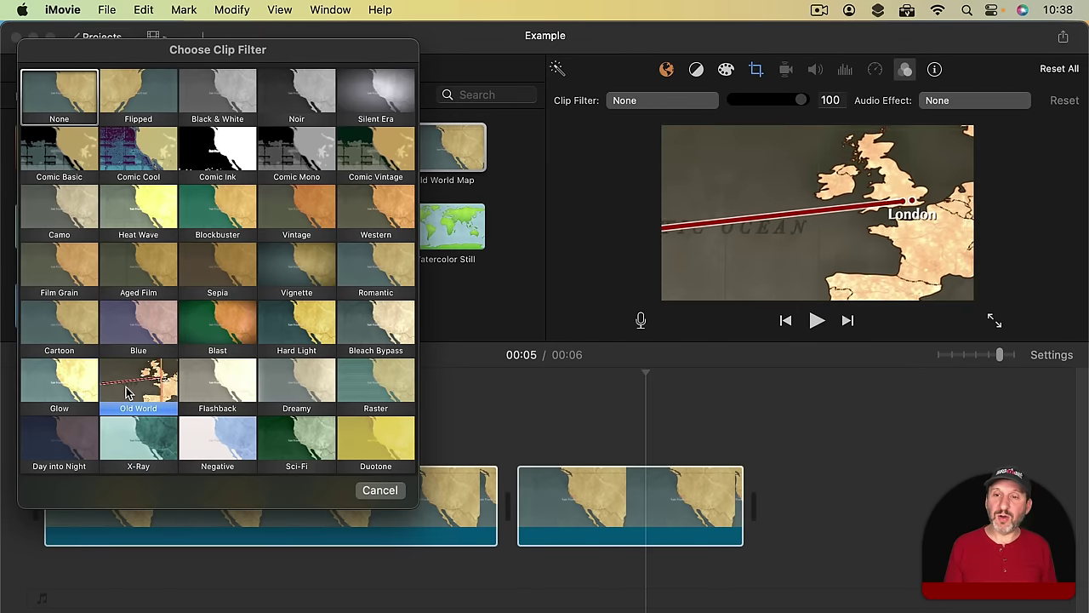
{"action": "left_click", "coordinate": [139, 264]}
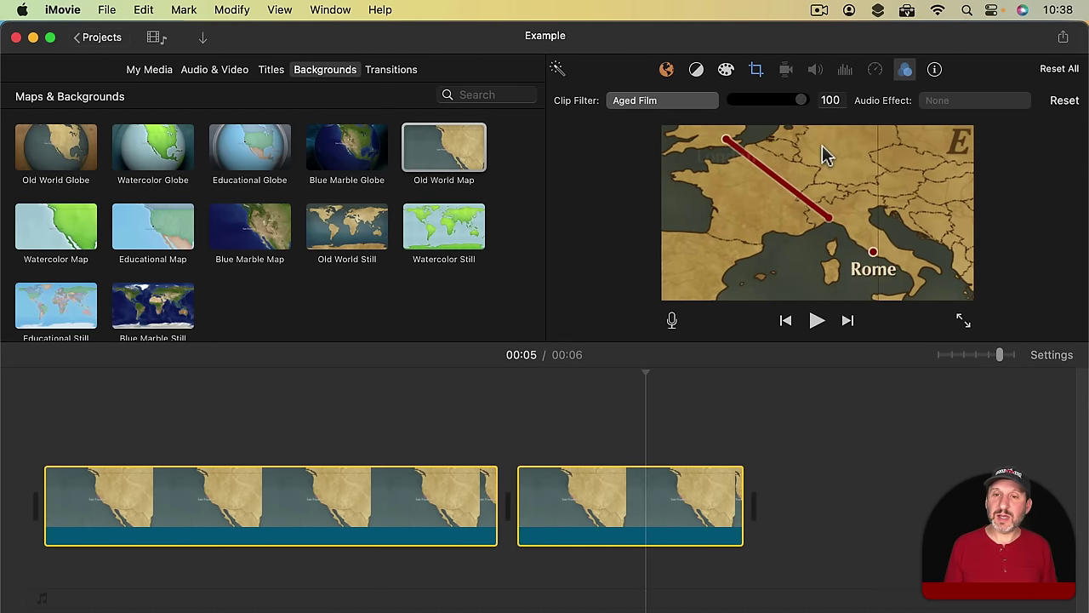
{"action": "left_click_drag", "start_coordinate": [747, 106], "coordinate": [805, 107]}
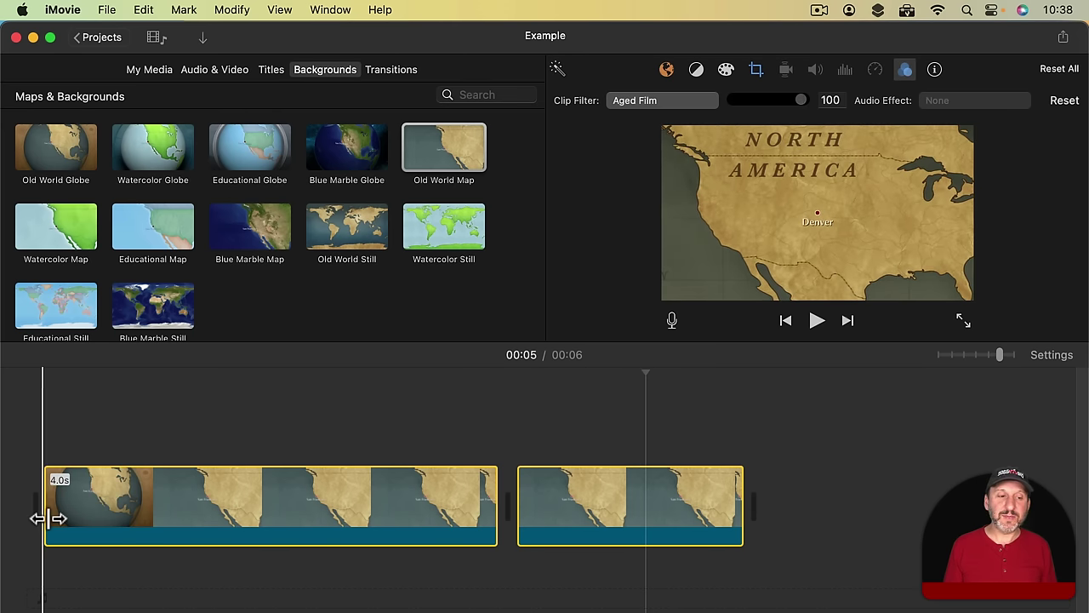
{"action": "key", "text": "space"}
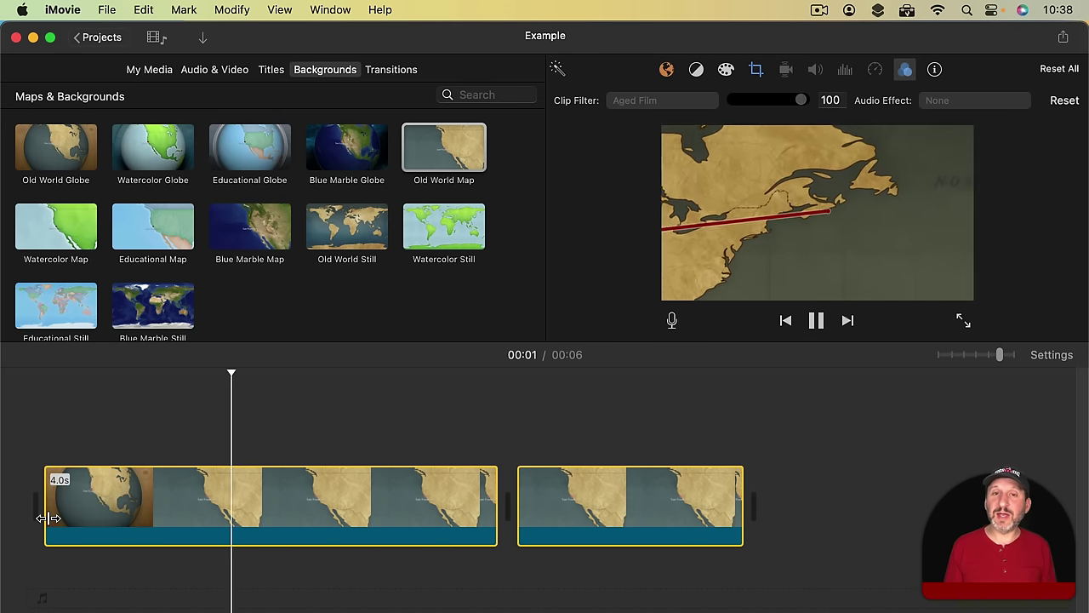